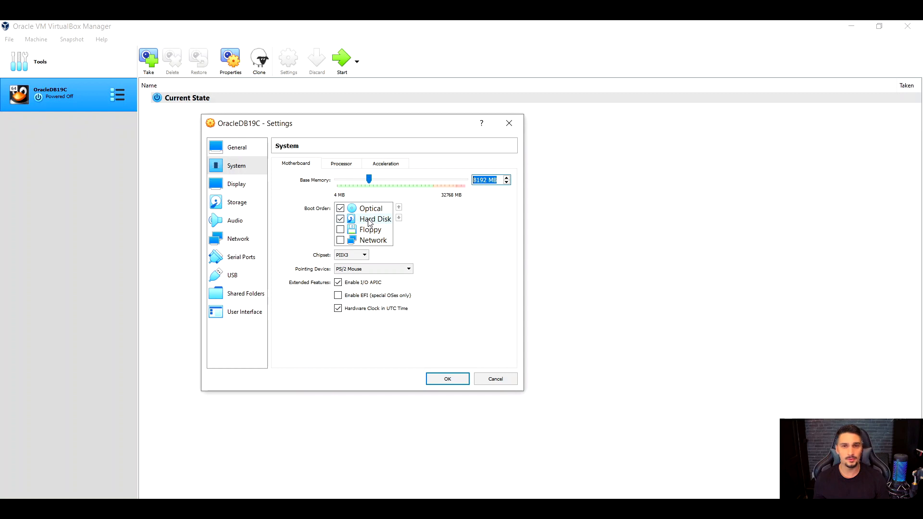
# Choose OracleLinux-R7-U9-Server-x86_64-dvd.iso for the virtual machine's IDE optical drive and check the SATA hard disk's details.
pyautogui.click(236, 204)
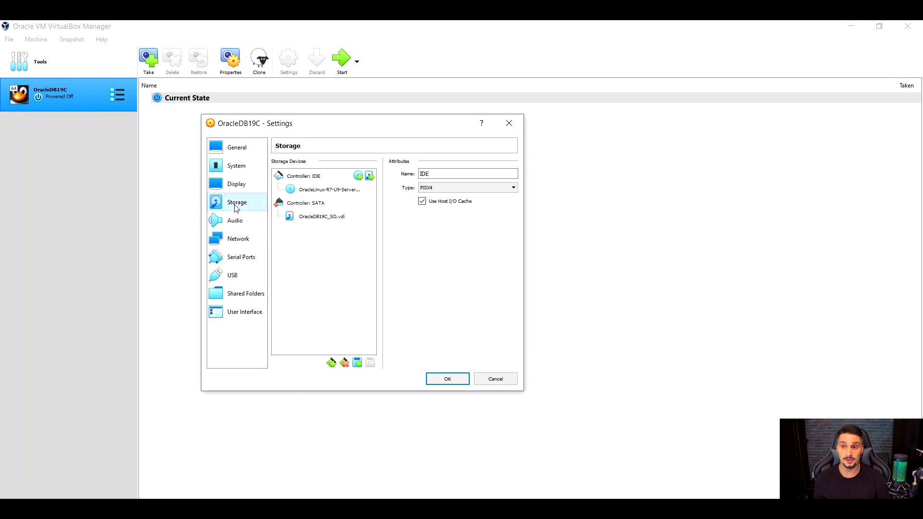
pyautogui.click(304, 179)
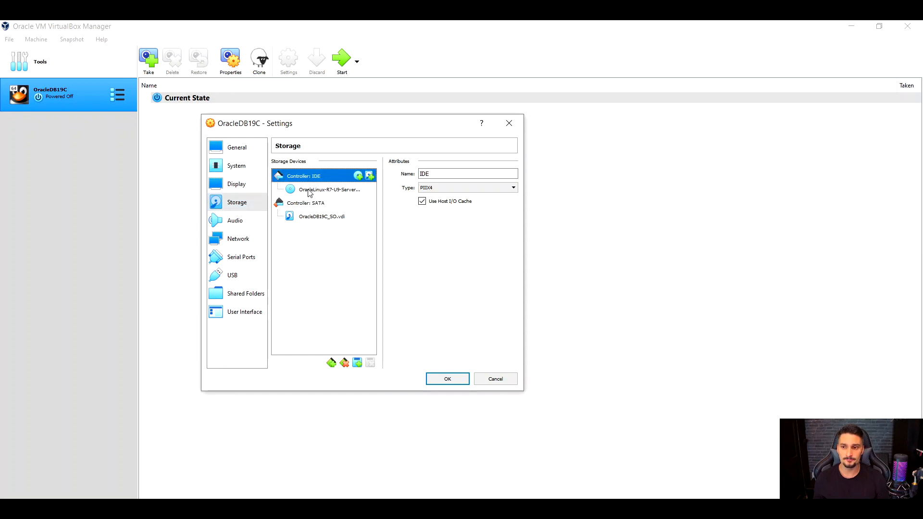
pyautogui.click(309, 191)
pyautogui.click(512, 176)
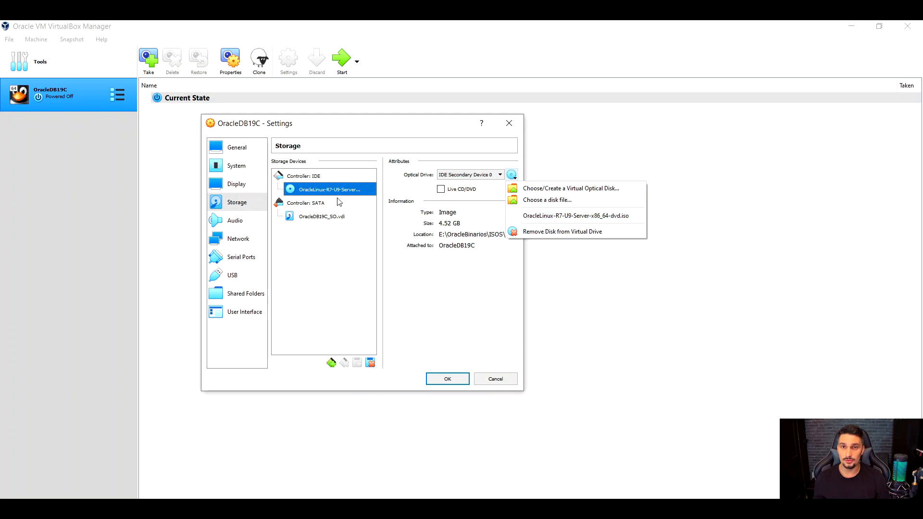
pyautogui.click(571, 217)
pyautogui.click(310, 207)
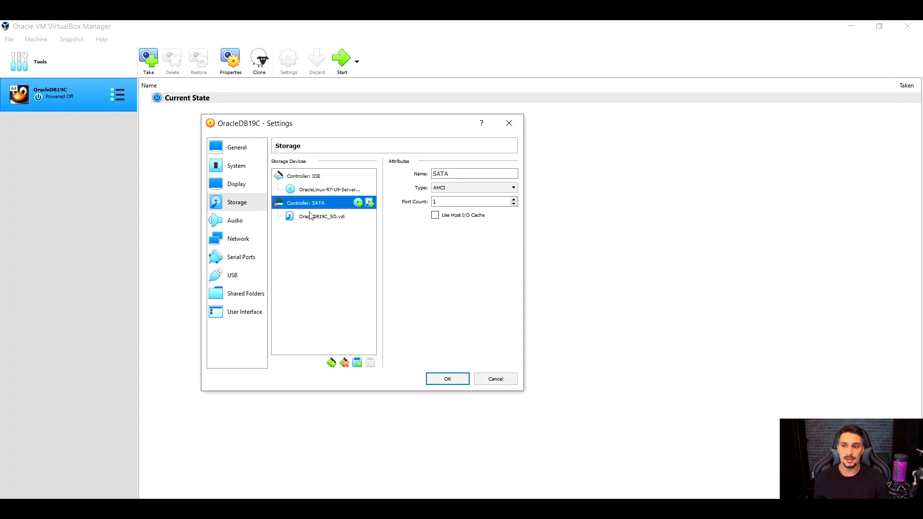
pyautogui.click(313, 218)
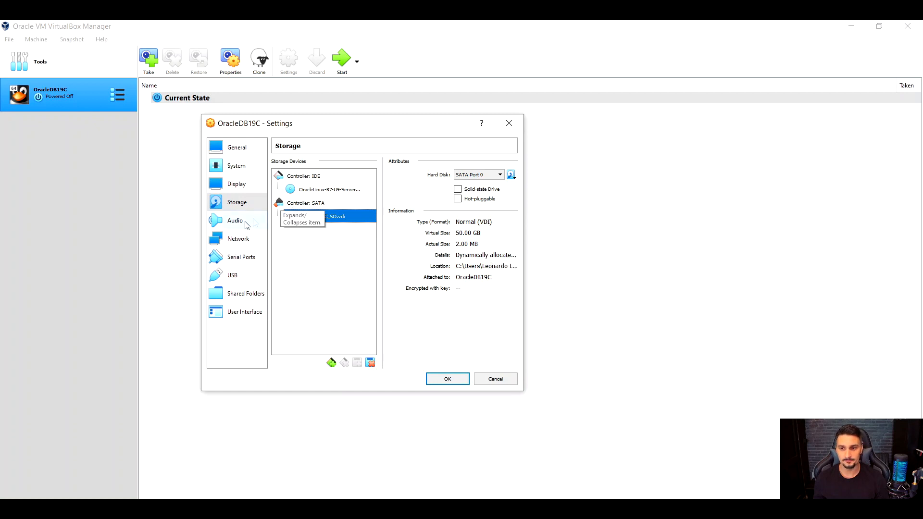
# Review network adapters 1 and 2, including the advanced options, and accept the virtual machine's settings.
pyautogui.click(232, 239)
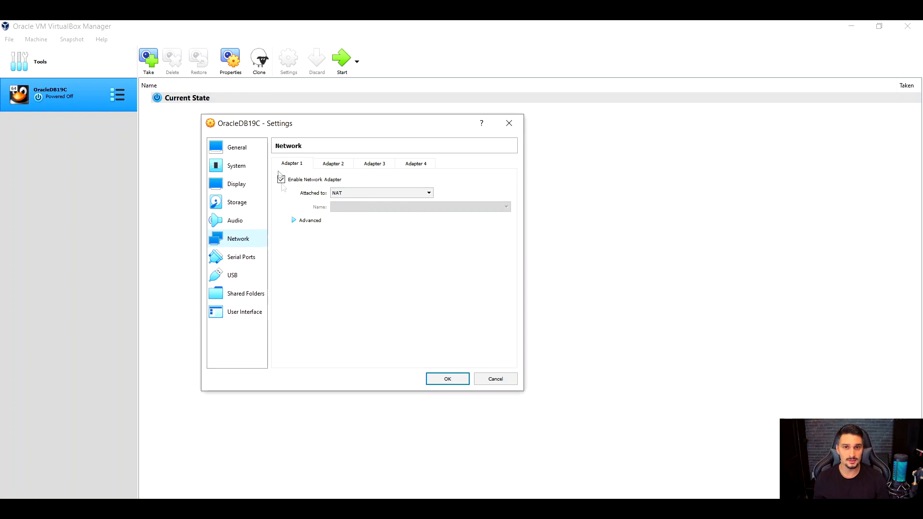
pyautogui.click(293, 221)
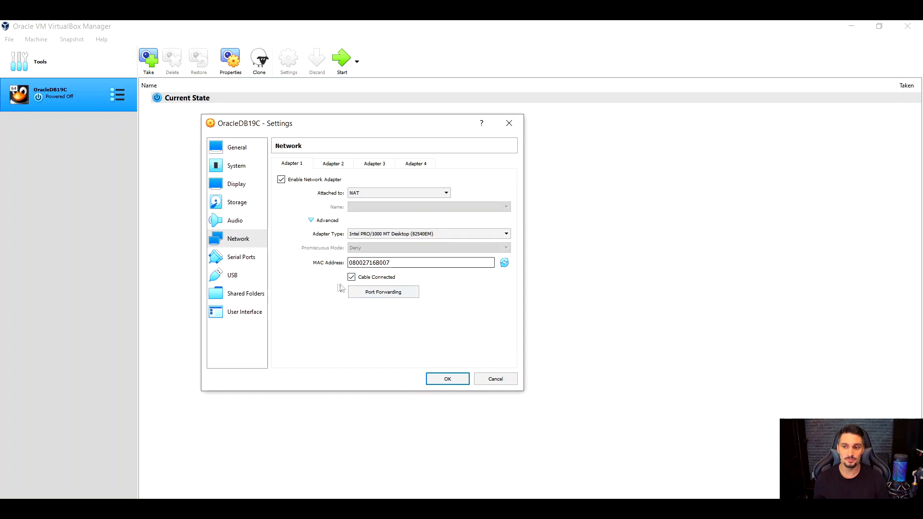
pyautogui.click(333, 164)
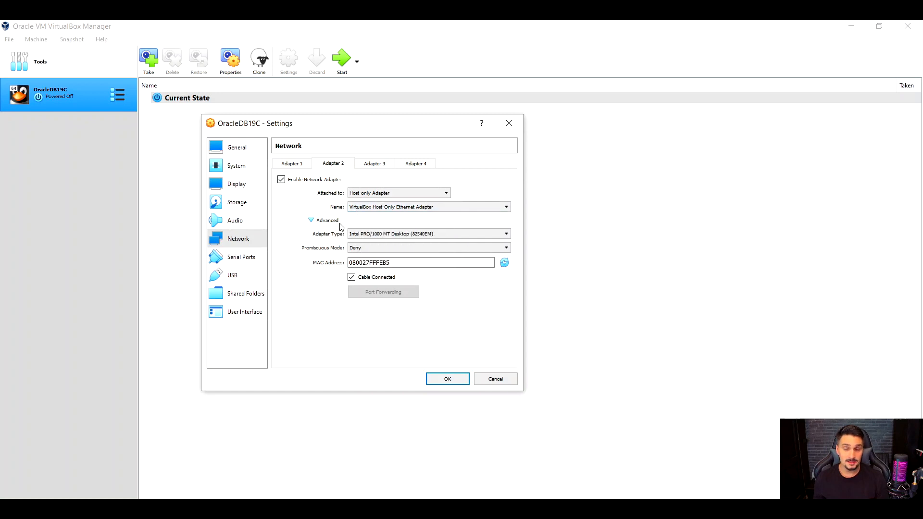
pyautogui.click(435, 382)
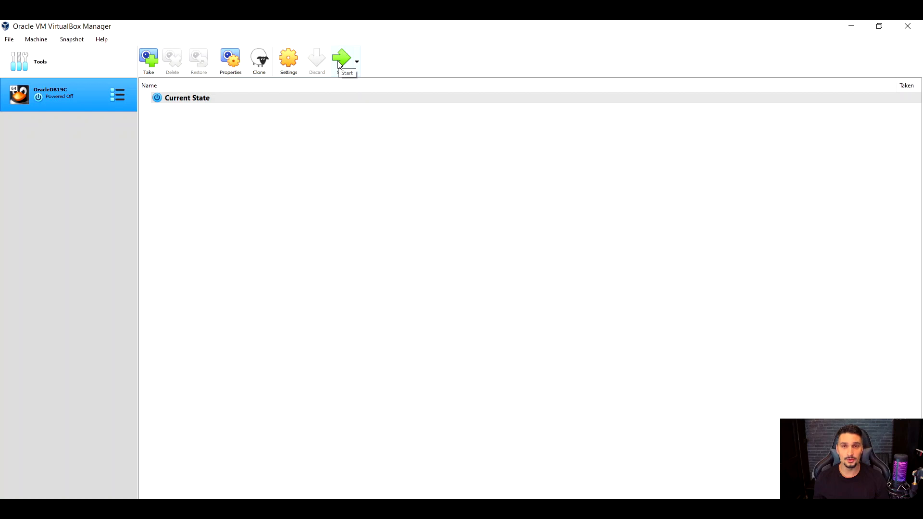
pyautogui.click(38, 41)
pyautogui.moveTo(36, 163)
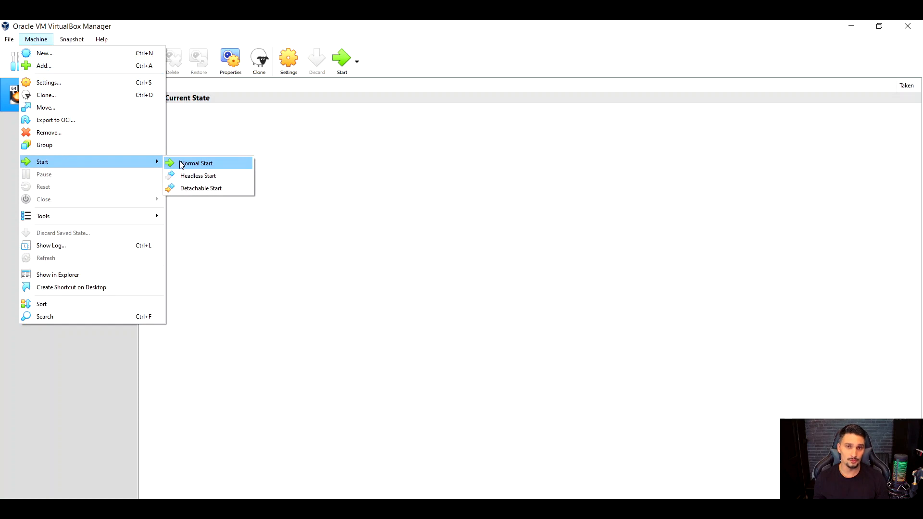
pyautogui.click(295, 158)
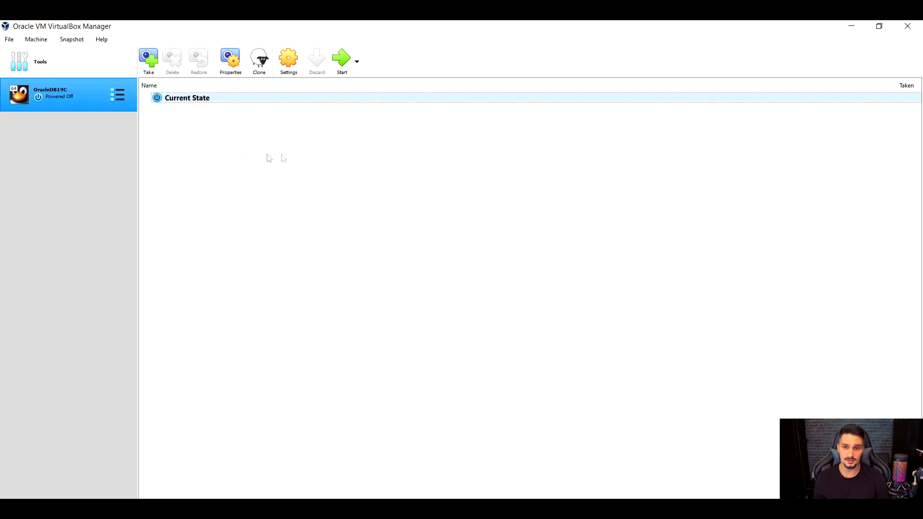
pyautogui.rightClick(61, 99)
pyautogui.moveTo(110, 186)
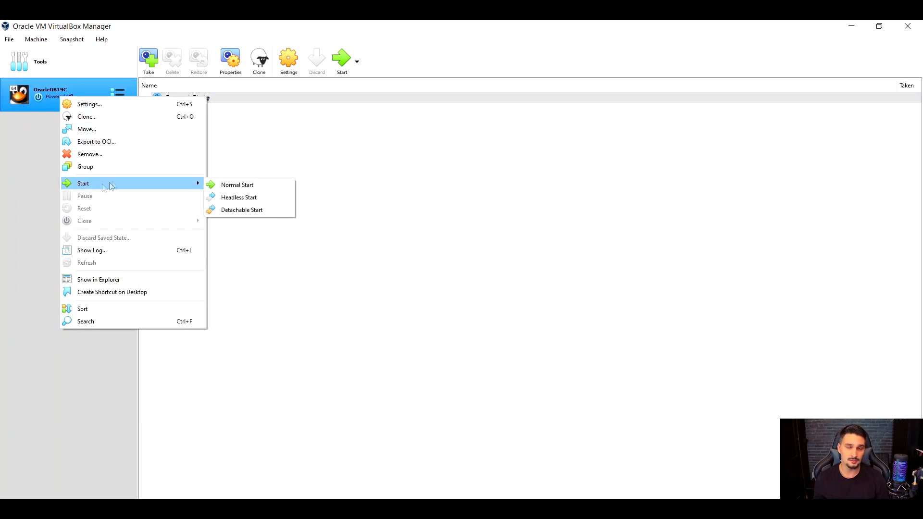
pyautogui.click(258, 145)
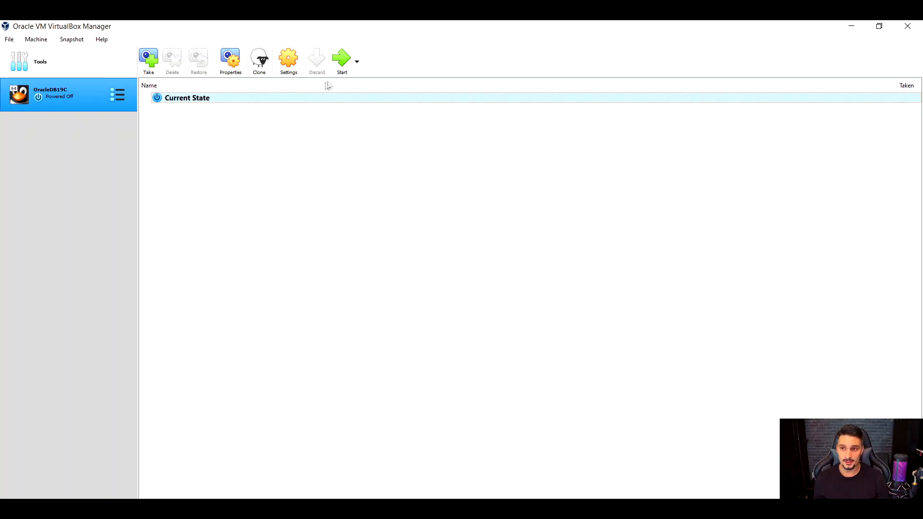
# Start the OracleDB19C virtual machine and maximize its window.
pyautogui.click(342, 58)
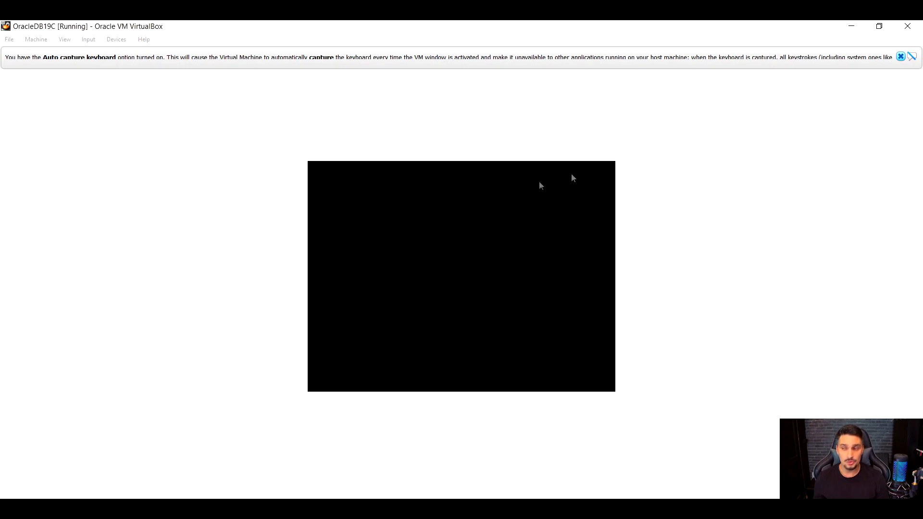
pyautogui.click(878, 26)
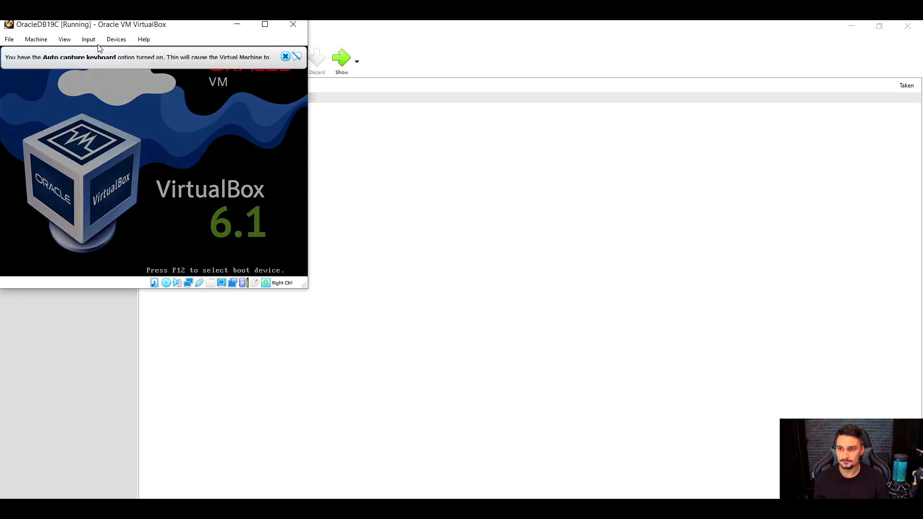
pyautogui.moveTo(88, 29); pyautogui.dragTo(327, 145)
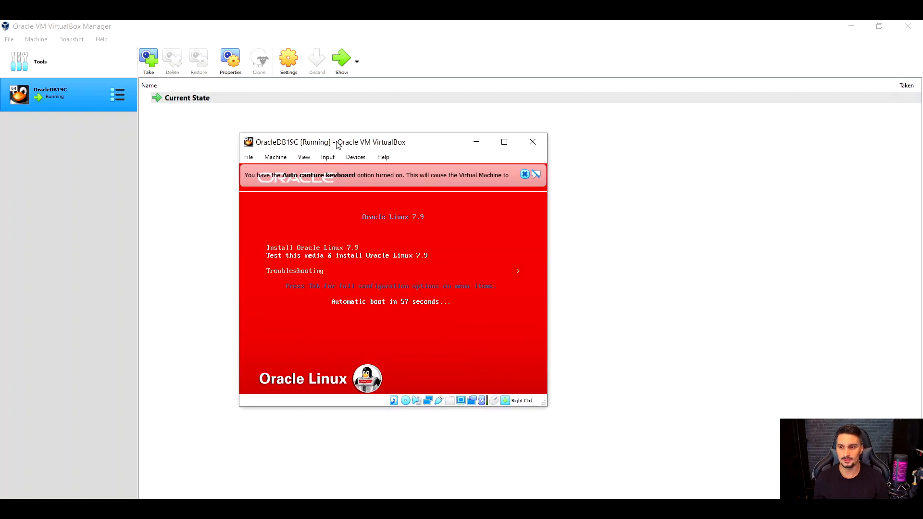
pyautogui.click(502, 144)
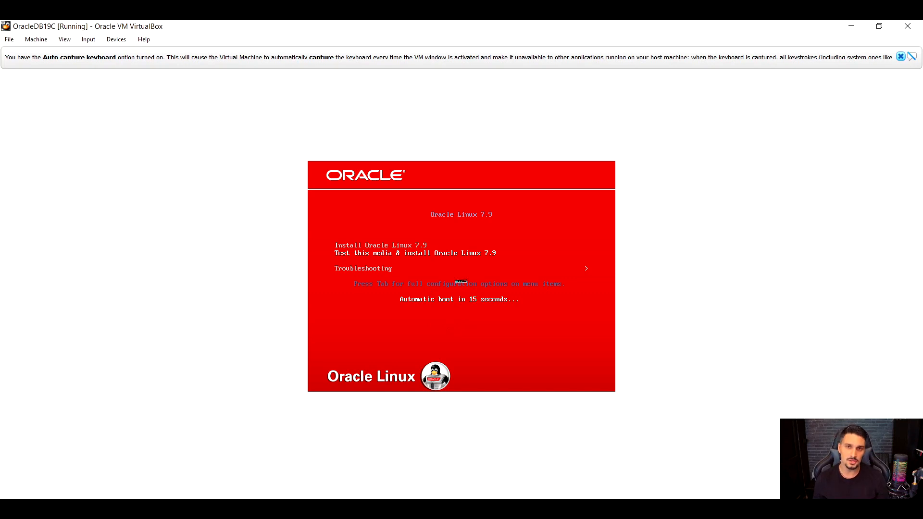
# Boot the virtual machine with the Install Oracle Linux 7.9 option, skipping the media test.
pyautogui.press('Down')
pyautogui.press('Up')
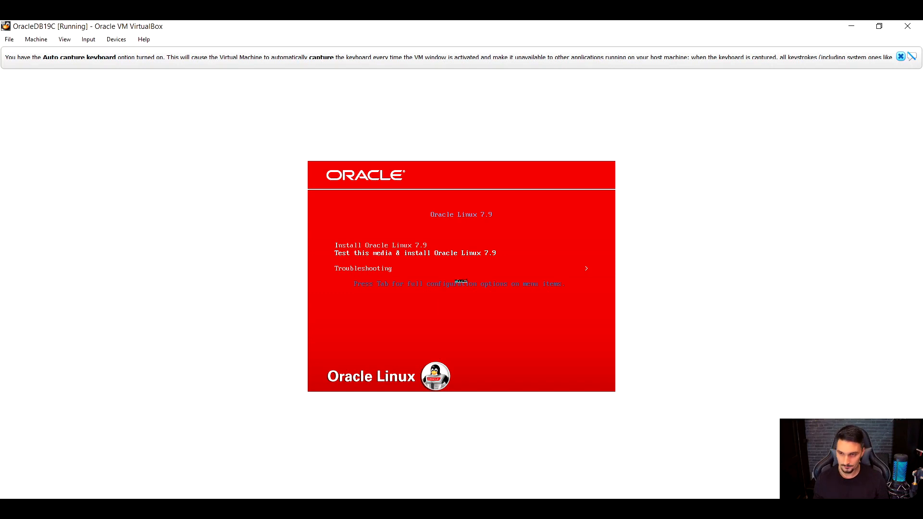
pyautogui.press('Up')
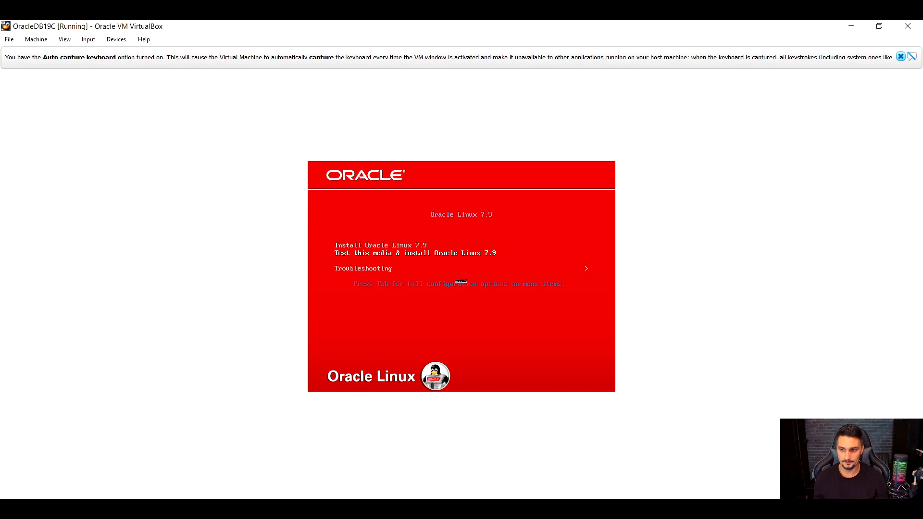
pyautogui.press('Down')
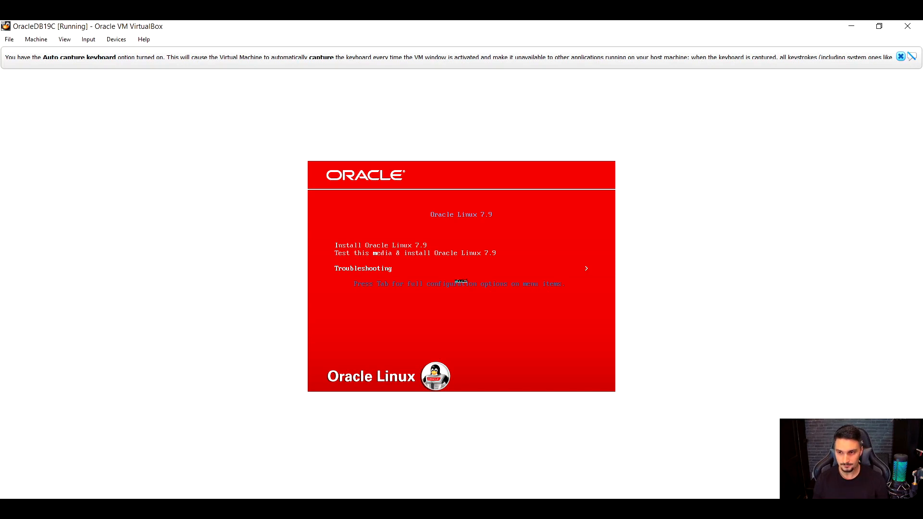
pyautogui.press('Up')
pyautogui.press('Up')
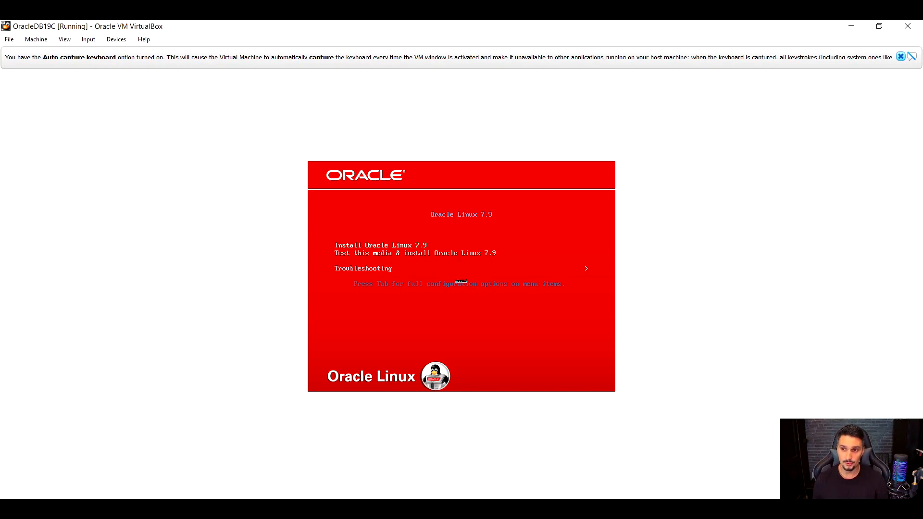
pyautogui.press('Down')
pyautogui.press('Down')
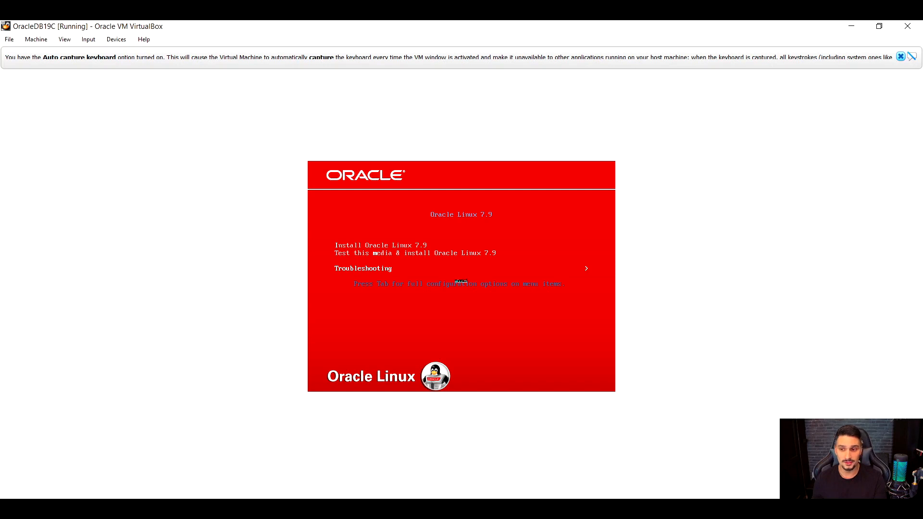
pyautogui.press('Up')
pyautogui.press('Up')
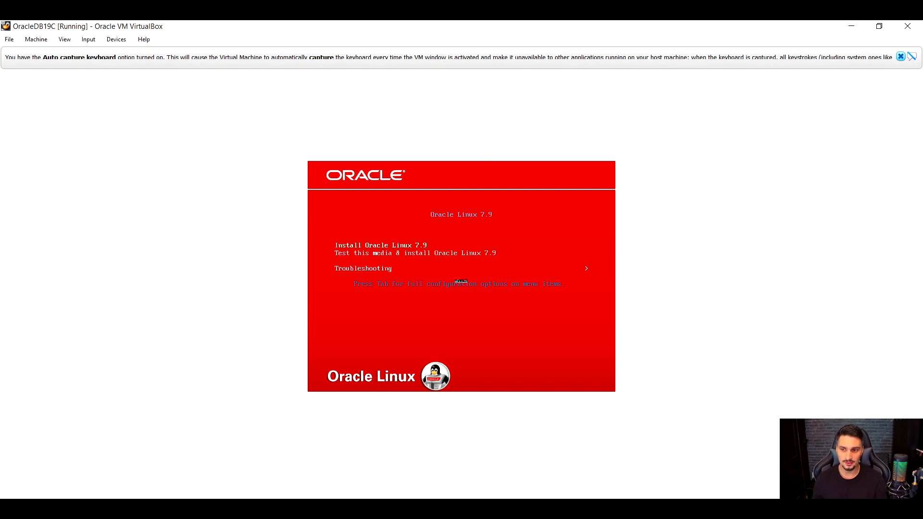
pyautogui.press('Return')
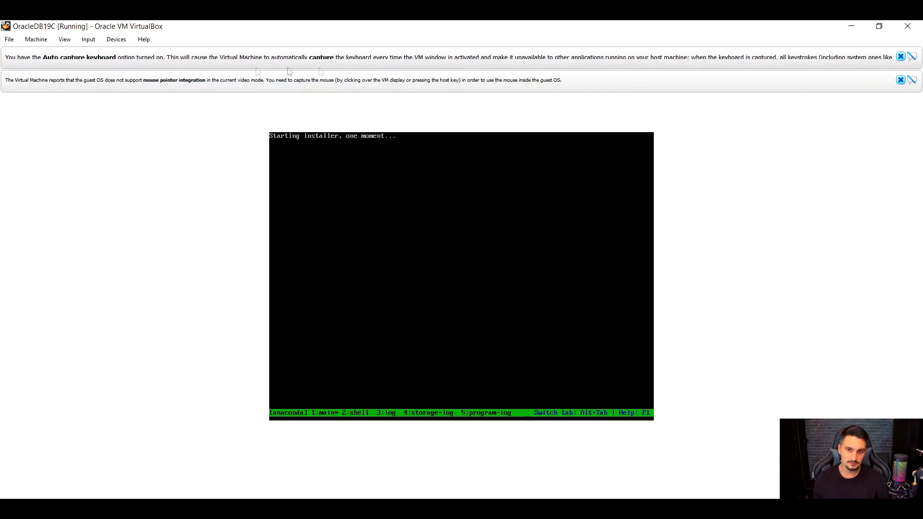
# Permanently dismiss the keyboard capture and mouse integration notices, and continue the installation in English (United States).
pyautogui.click(911, 60)
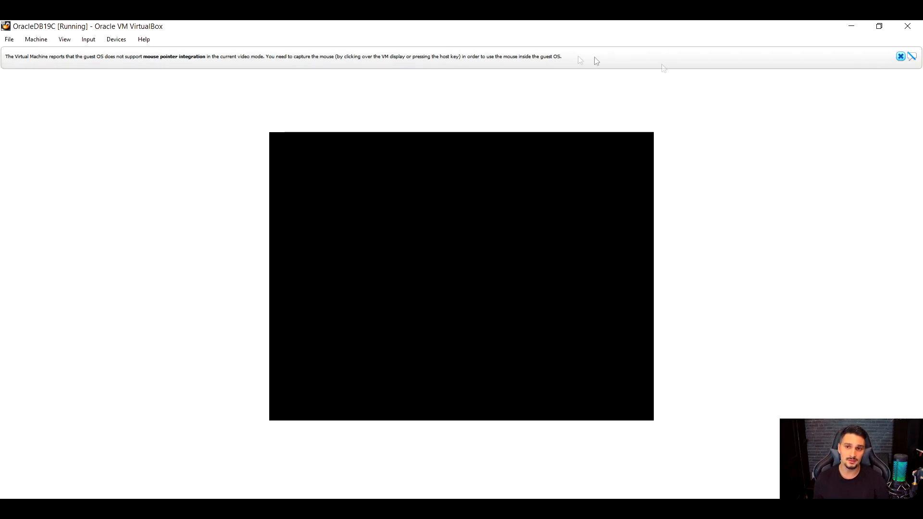
pyautogui.click(911, 57)
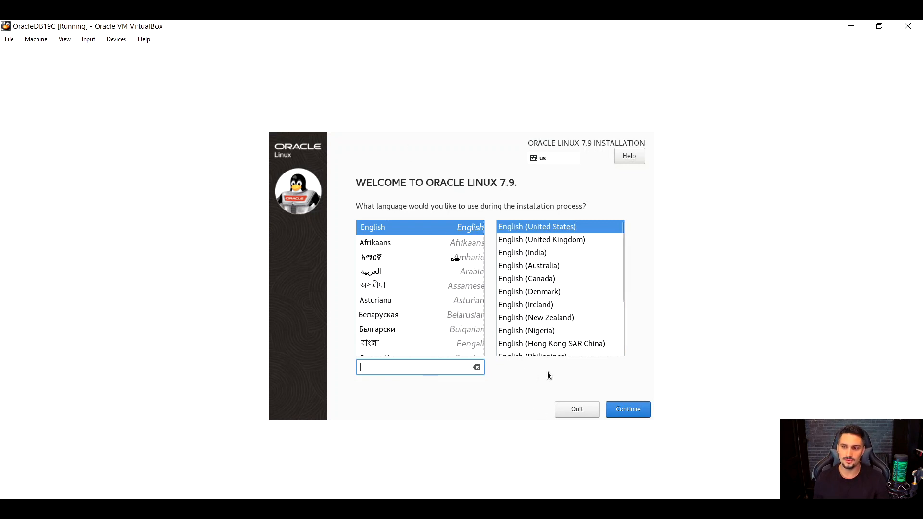
pyautogui.click(627, 413)
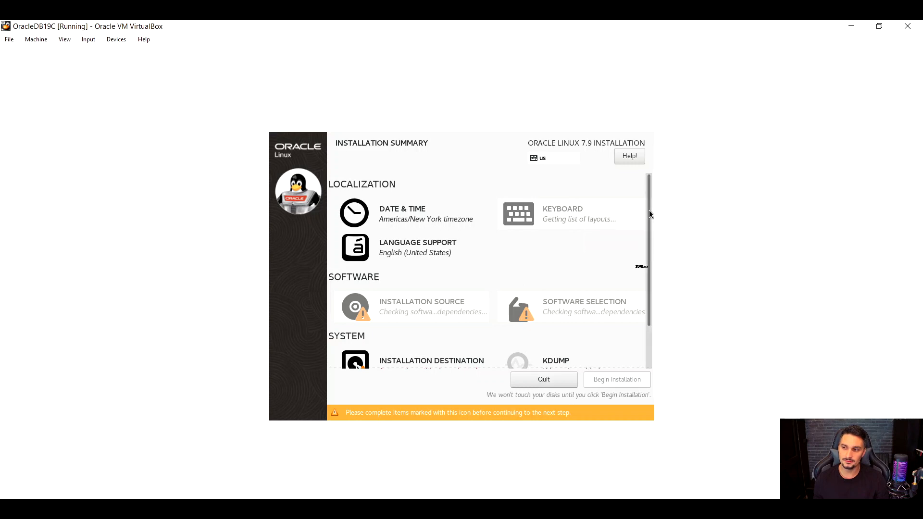
# Examine the localization, software and system sections of the installation summary.
pyautogui.scroll(-3, 646, 269)
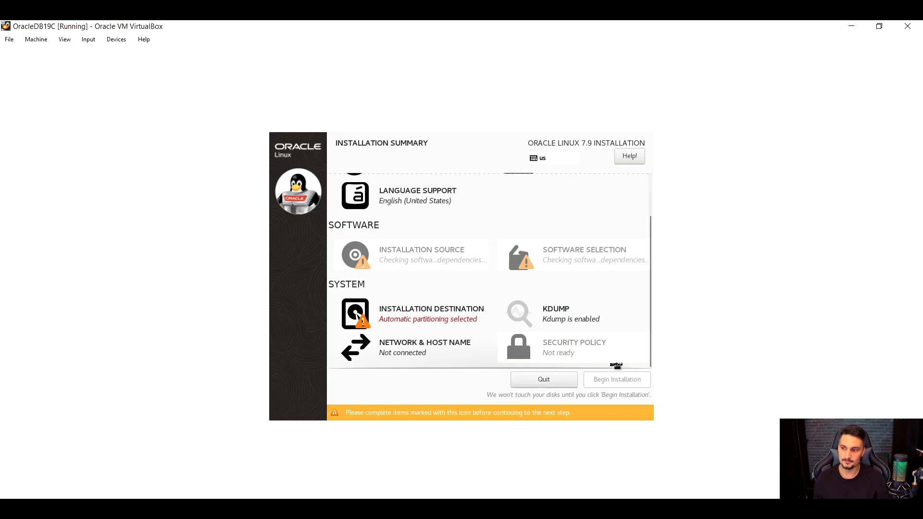
pyautogui.scroll(3, 628, 301)
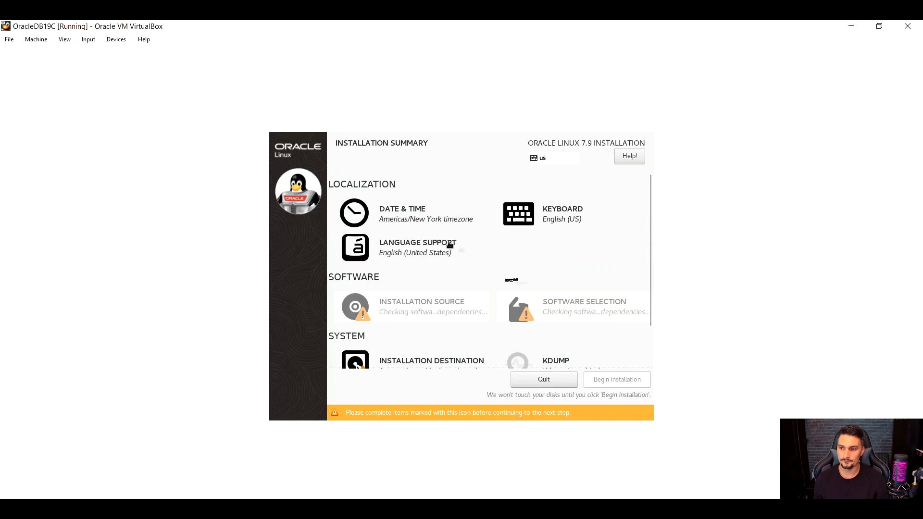
pyautogui.scroll(-2, 462, 229)
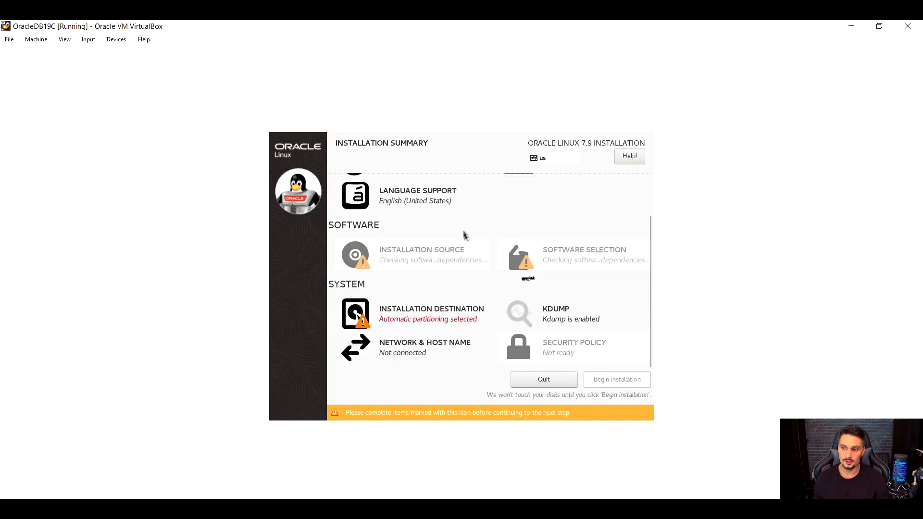
pyautogui.scroll(2, 476, 256)
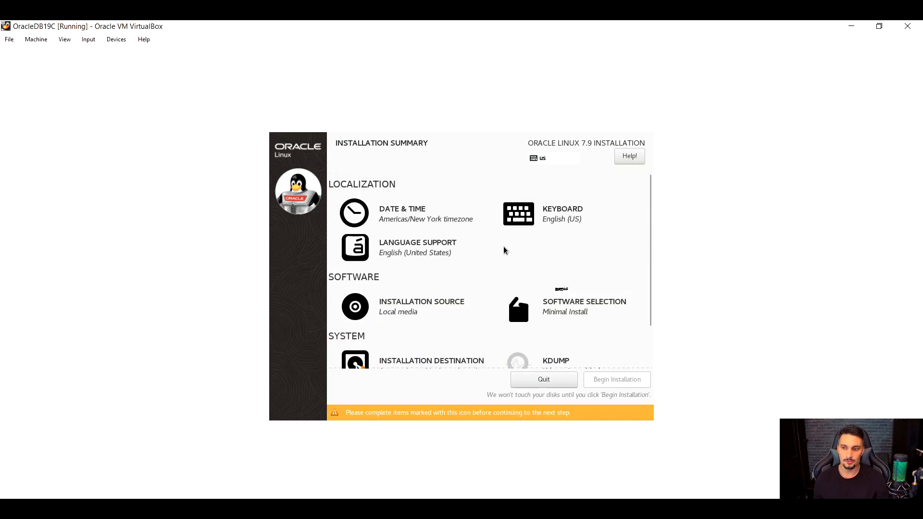
pyautogui.scroll(-2, 502, 250)
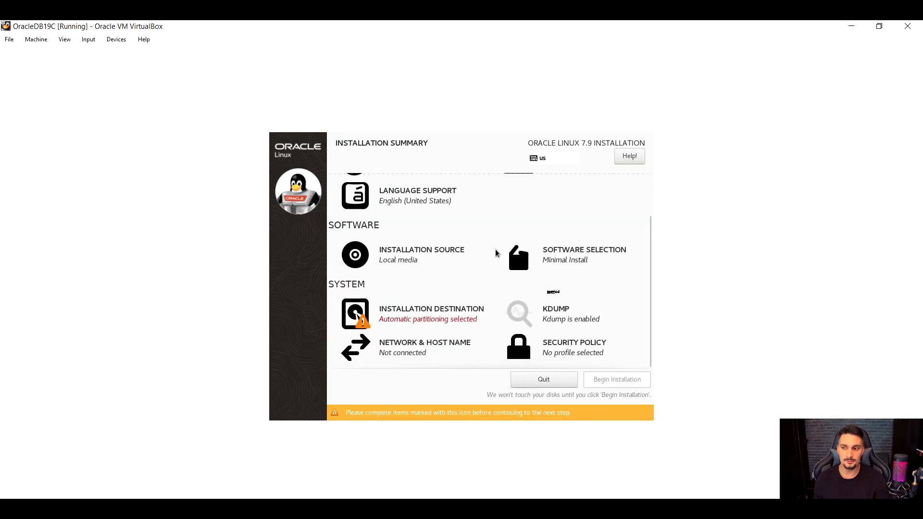
pyautogui.scroll(2, 479, 275)
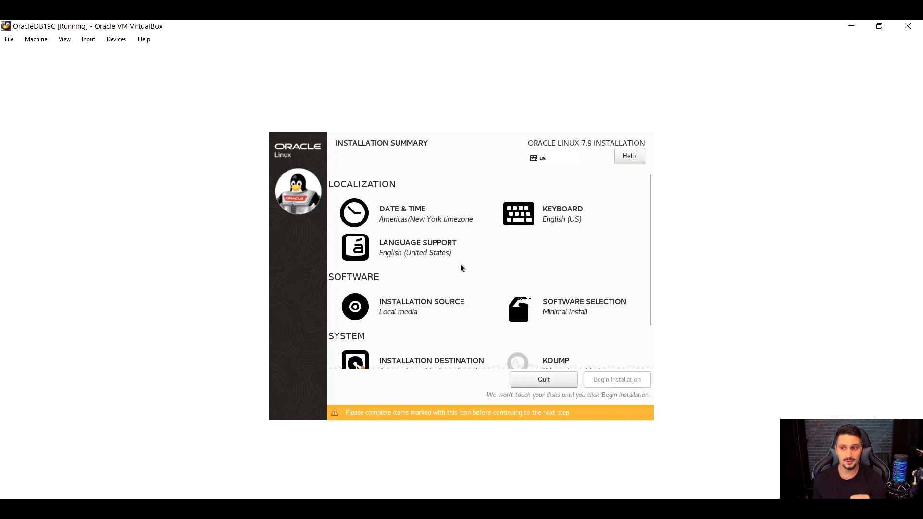
pyautogui.scroll(-2, 386, 221)
pyautogui.scroll(2, 399, 236)
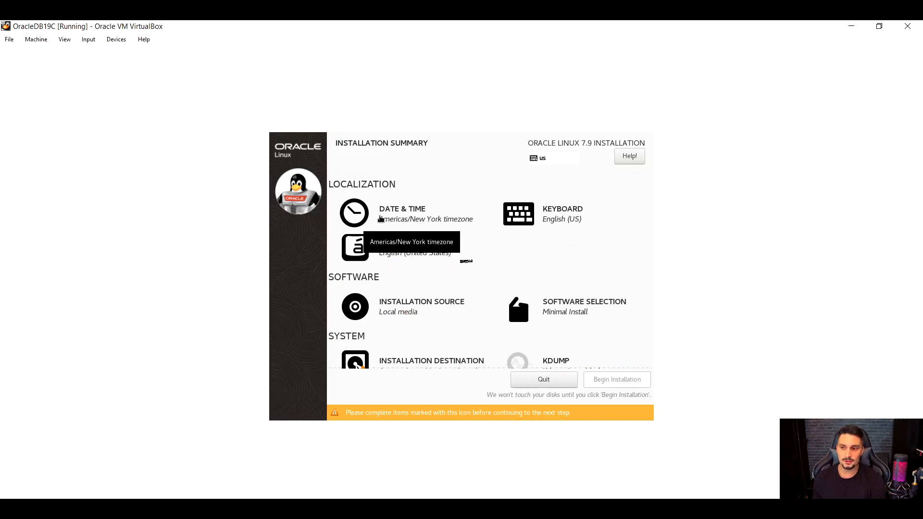
# Open the date and time settings and select the Americas region.
pyautogui.click(380, 220)
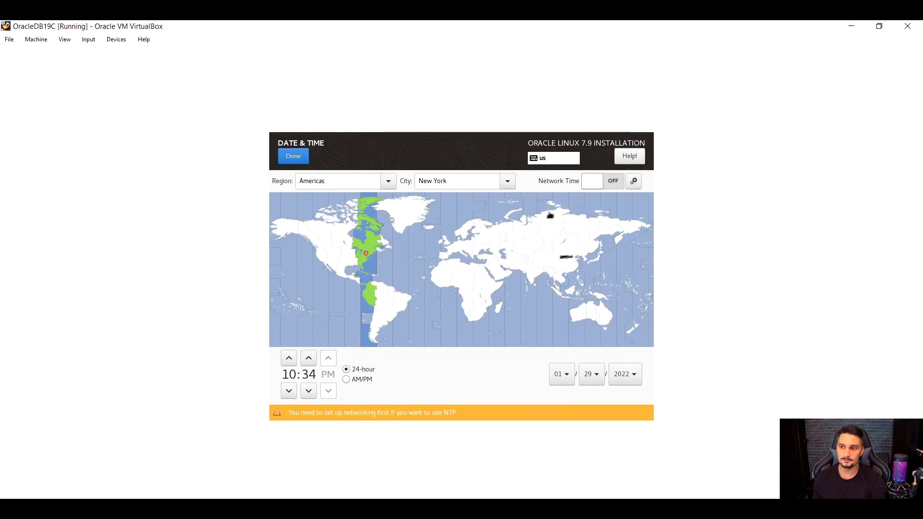
pyautogui.click(388, 182)
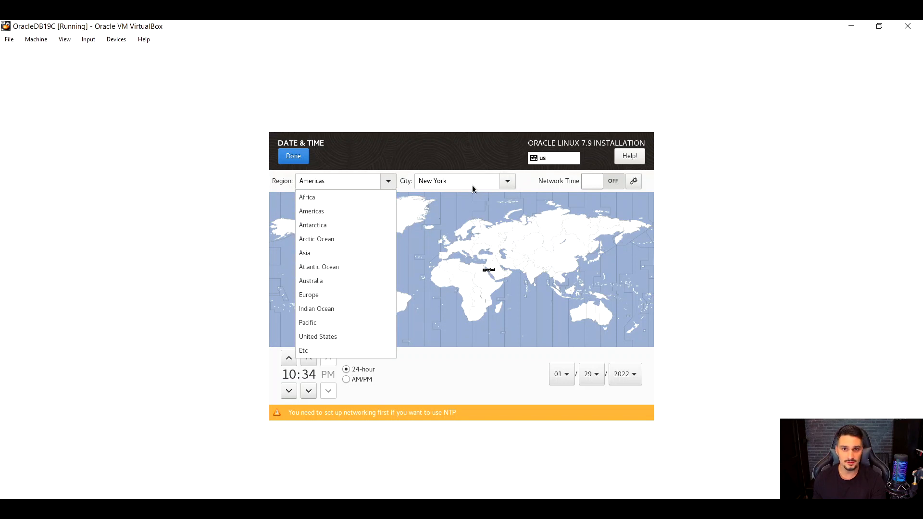
pyautogui.click(406, 156)
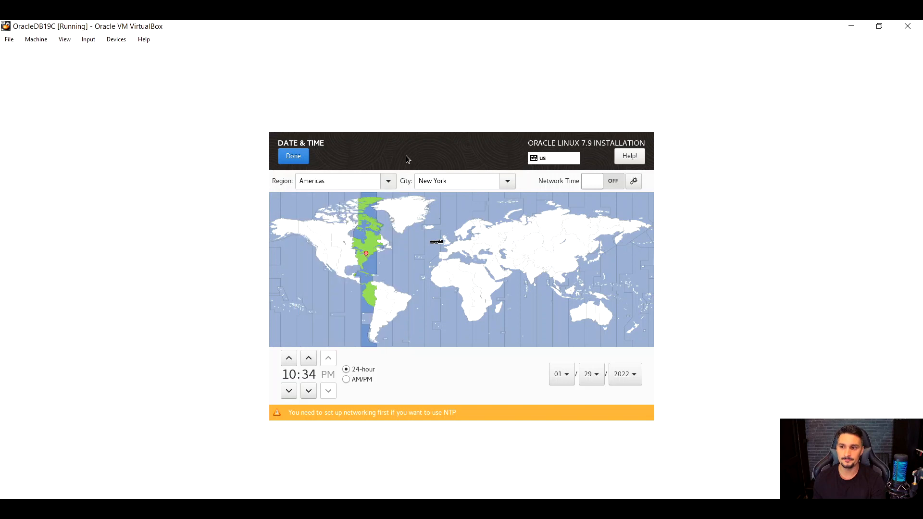
pyautogui.click(391, 179)
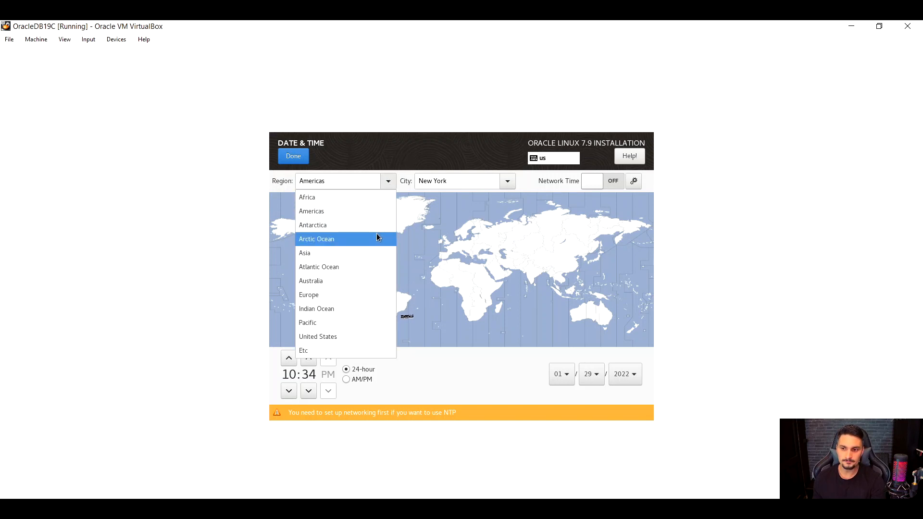
pyautogui.click(318, 211)
# Look through the American cities and set the time zone to Sao Paulo on the map.
pyautogui.click(506, 181)
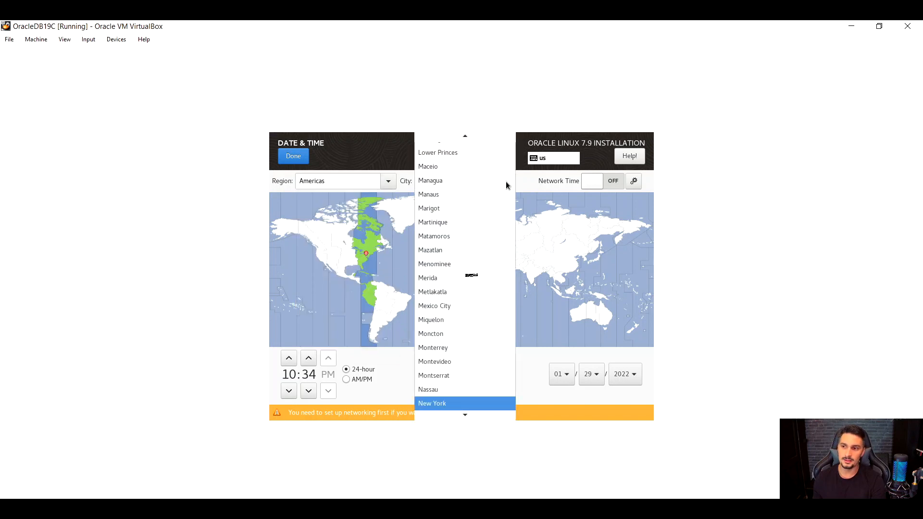
pyautogui.scroll(-1, 475, 282)
pyautogui.scroll(3, 475, 281)
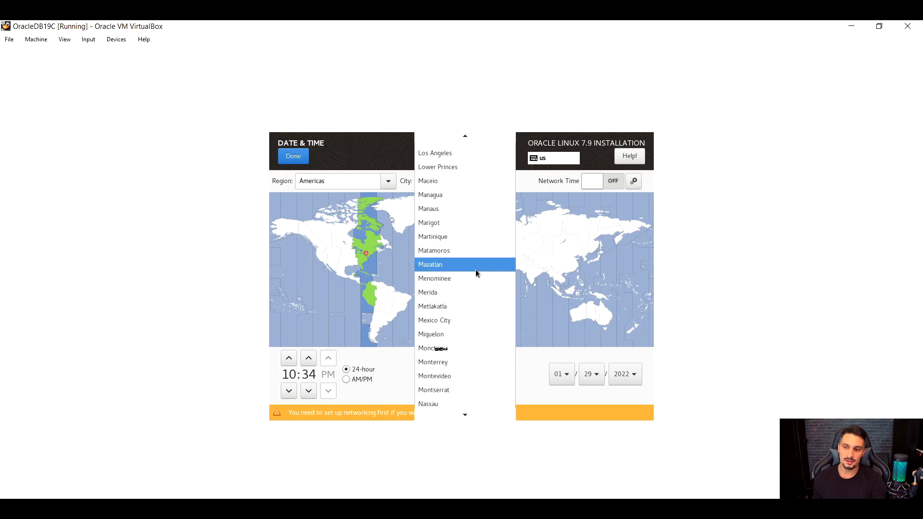
pyautogui.scroll(1, 476, 270)
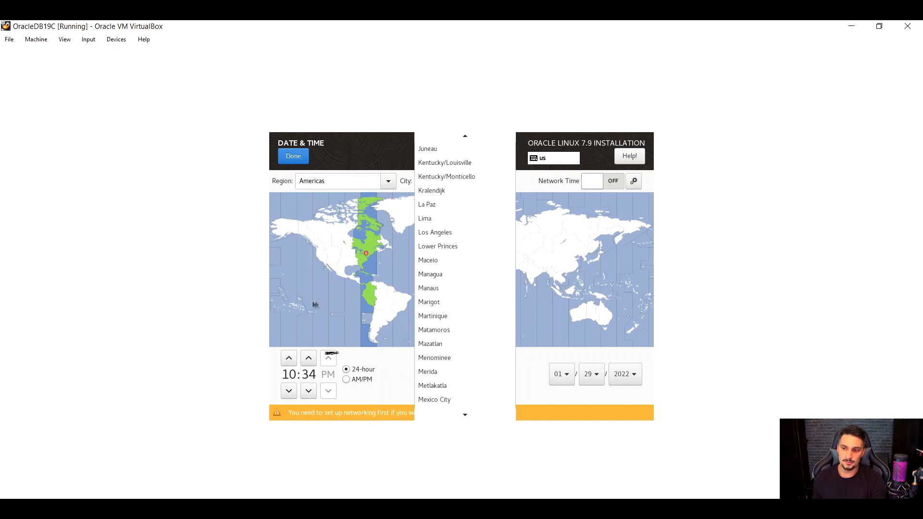
pyautogui.click(304, 314)
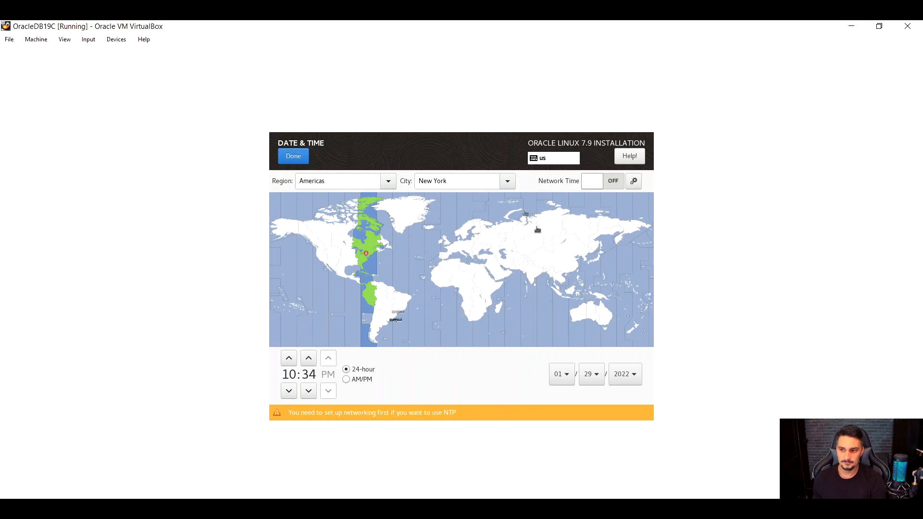
pyautogui.click(395, 316)
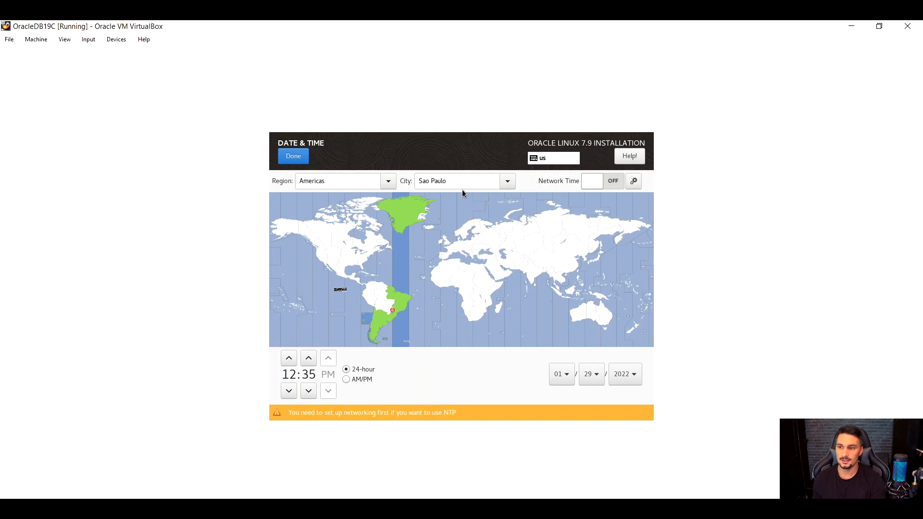
# Change the time zone region to Europe and check its list of cities.
pyautogui.click(388, 182)
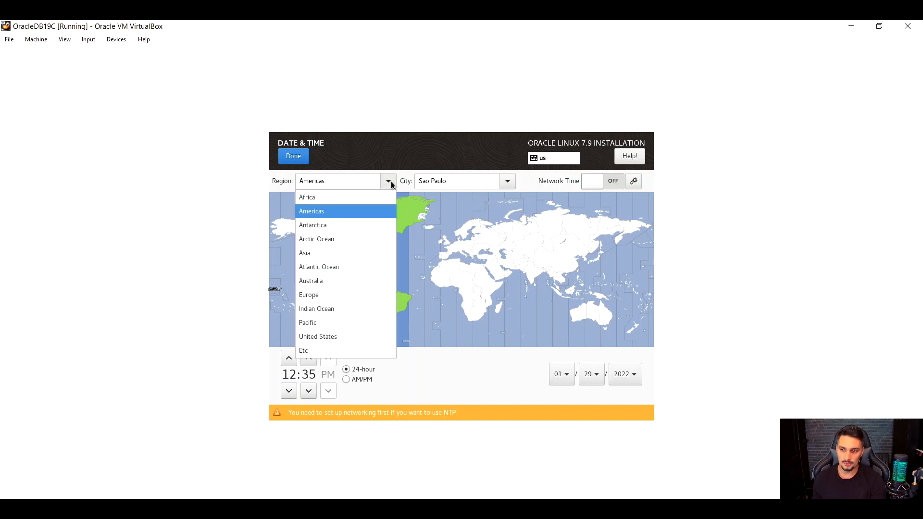
pyautogui.click(327, 297)
pyautogui.click(506, 182)
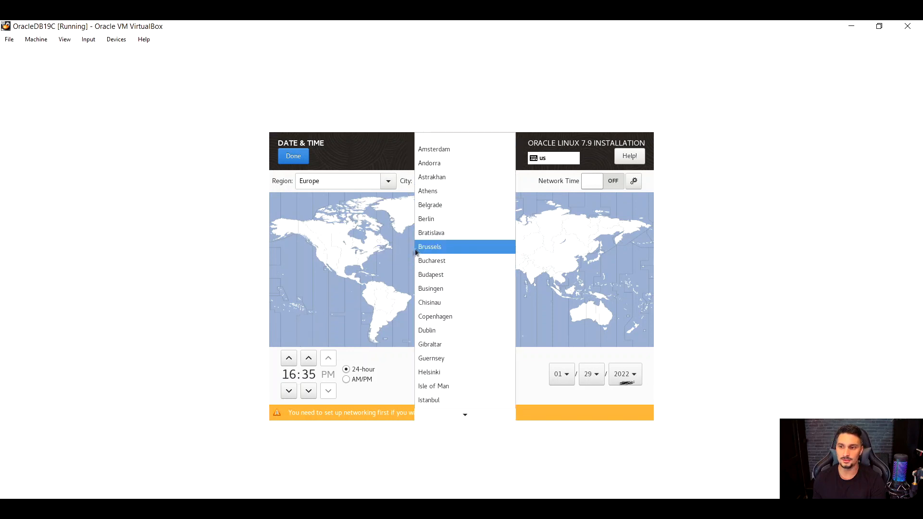
pyautogui.click(403, 259)
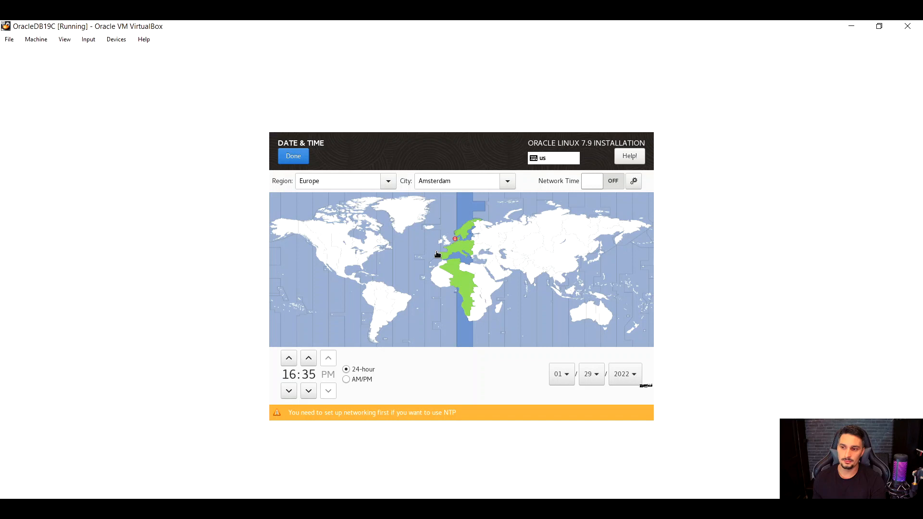
# Try several European time zones on the map, including Moscow and Paris.
pyautogui.click(481, 243)
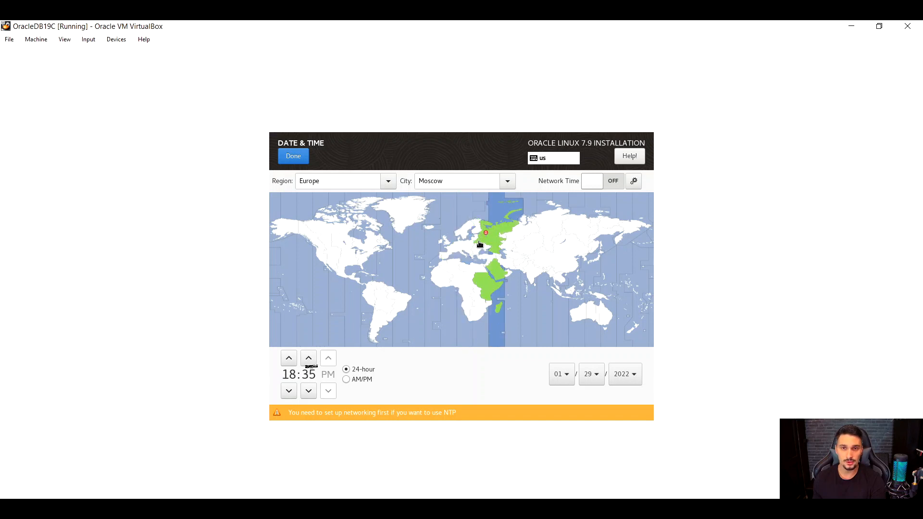
pyautogui.click(469, 246)
pyautogui.click(465, 247)
pyautogui.click(464, 250)
pyautogui.click(461, 251)
pyautogui.click(458, 249)
pyautogui.click(458, 250)
pyautogui.click(454, 252)
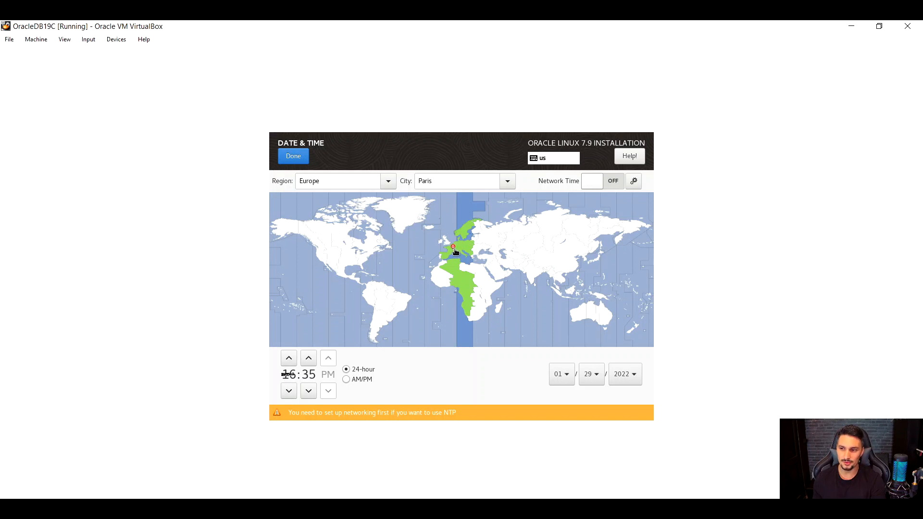
pyautogui.click(461, 242)
# Set the time zone city to Luxembourg.
pyautogui.click(507, 182)
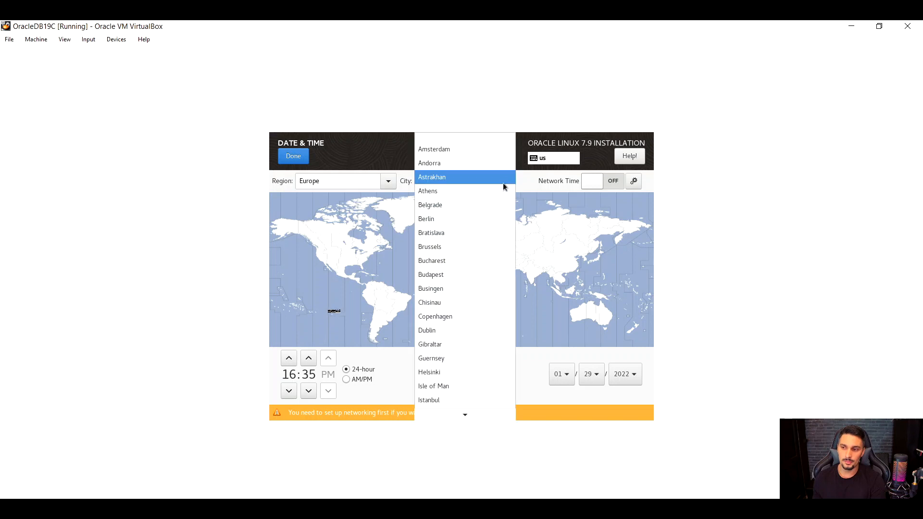
pyautogui.scroll(-3, 464, 288)
pyautogui.scroll(-3, 453, 317)
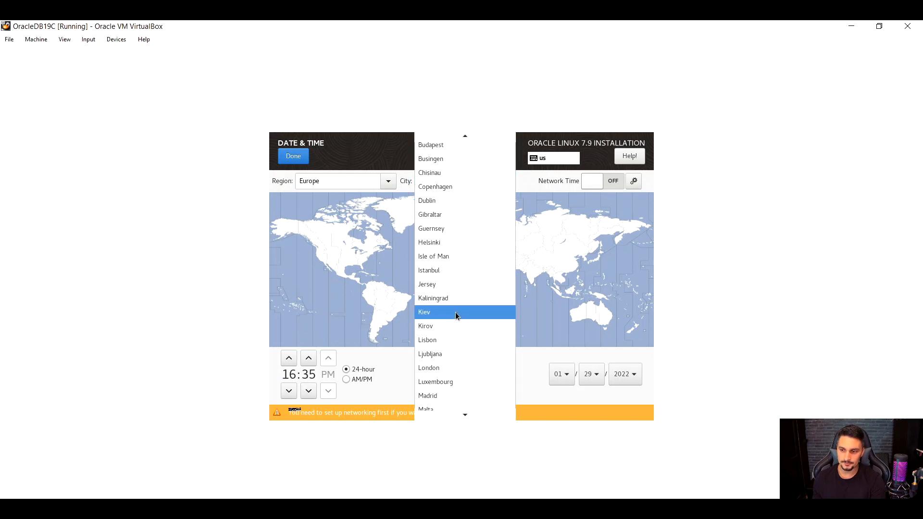
pyautogui.click(437, 346)
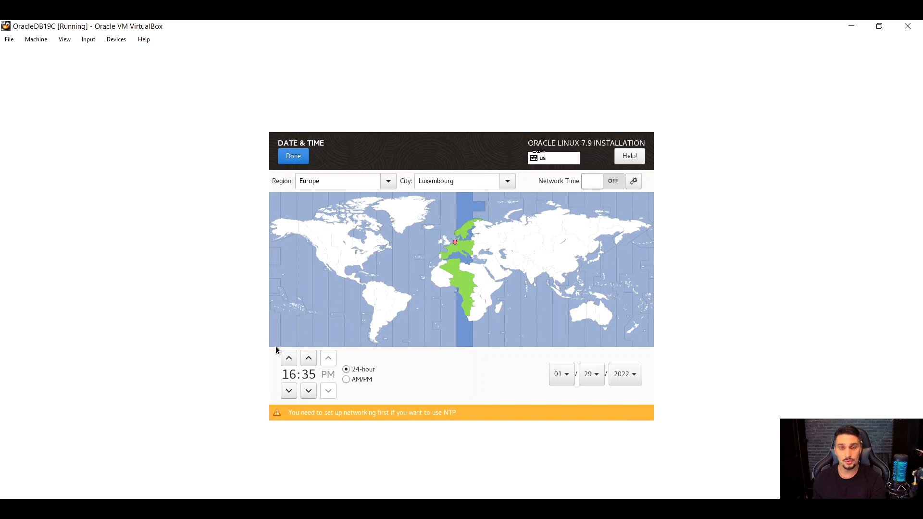
# Try the AM/PM time format, return to the 24-hour format, and finish the date and time settings.
pyautogui.click(346, 380)
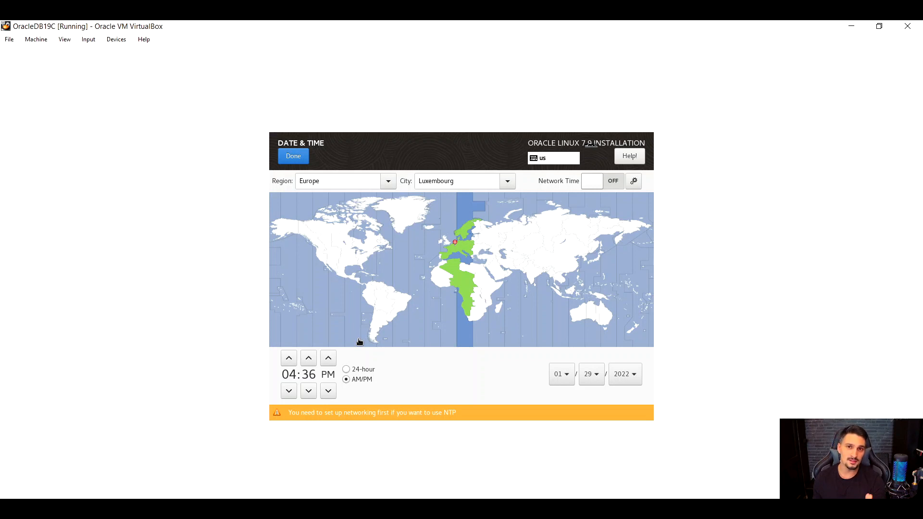
pyautogui.click(346, 369)
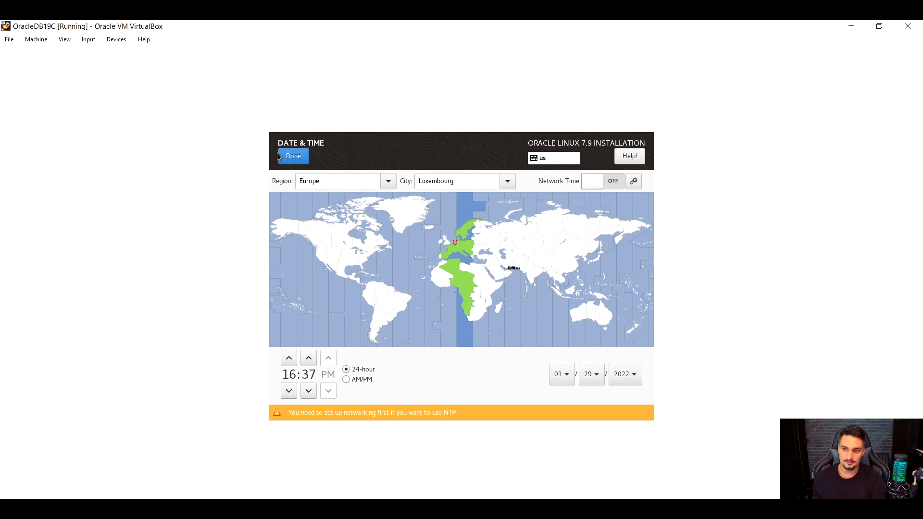
pyautogui.click(294, 156)
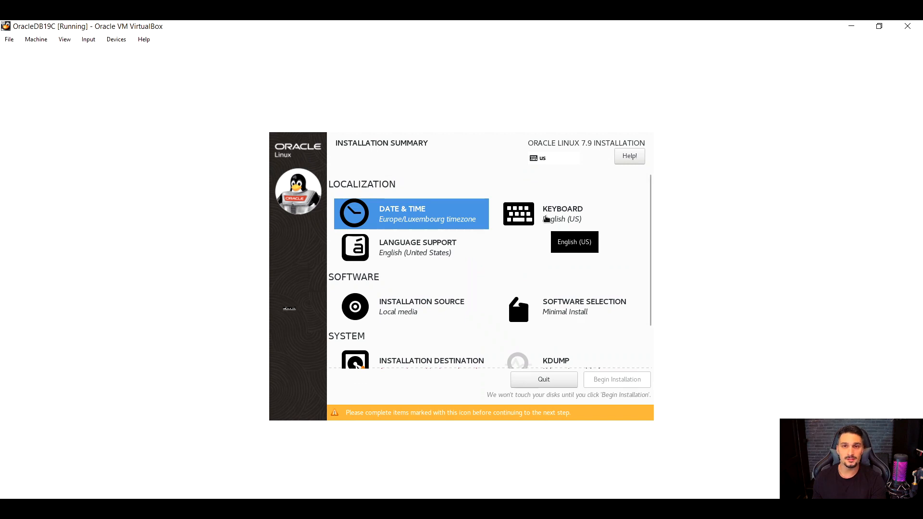
# Open the keyboard layout settings and preview the English (US) layout.
pyautogui.click(557, 215)
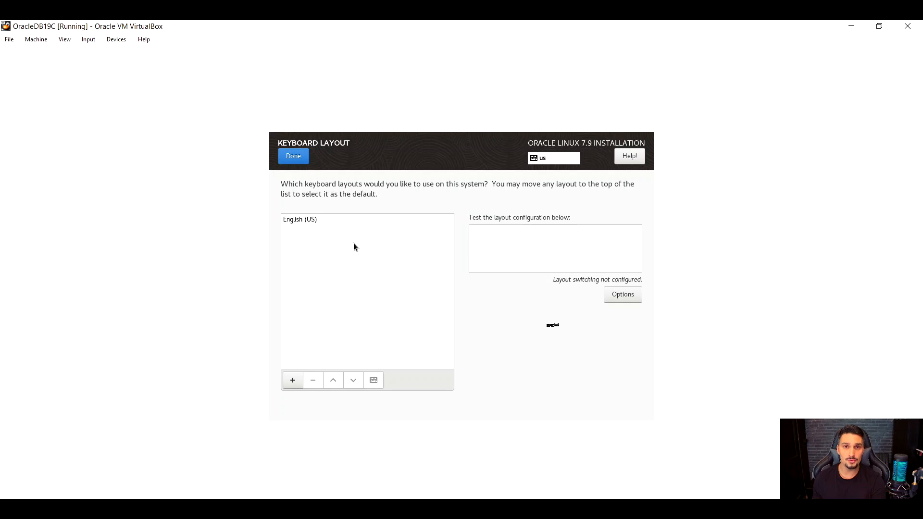
pyautogui.click(295, 222)
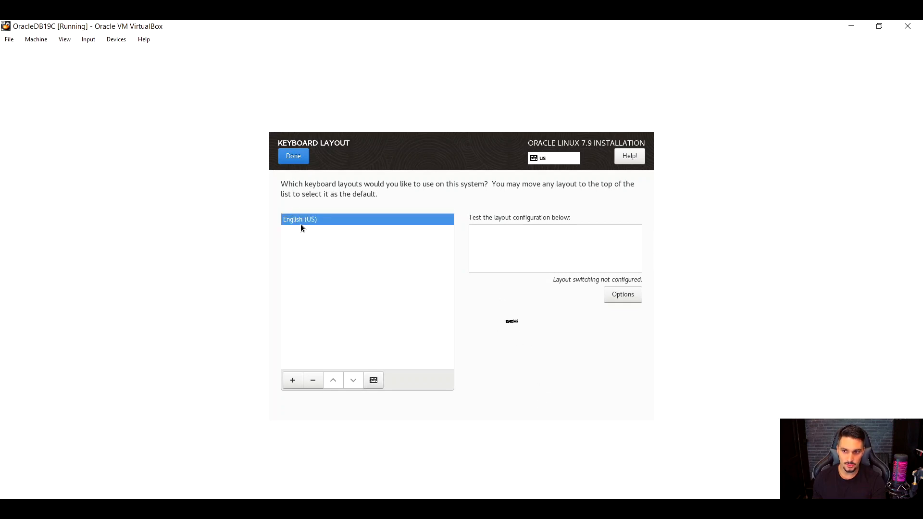
pyautogui.click(372, 381)
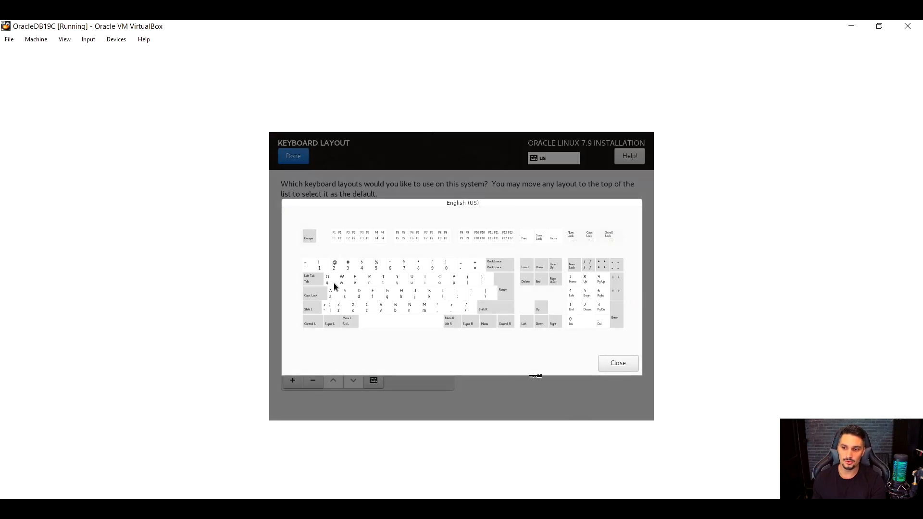
pyautogui.click(618, 364)
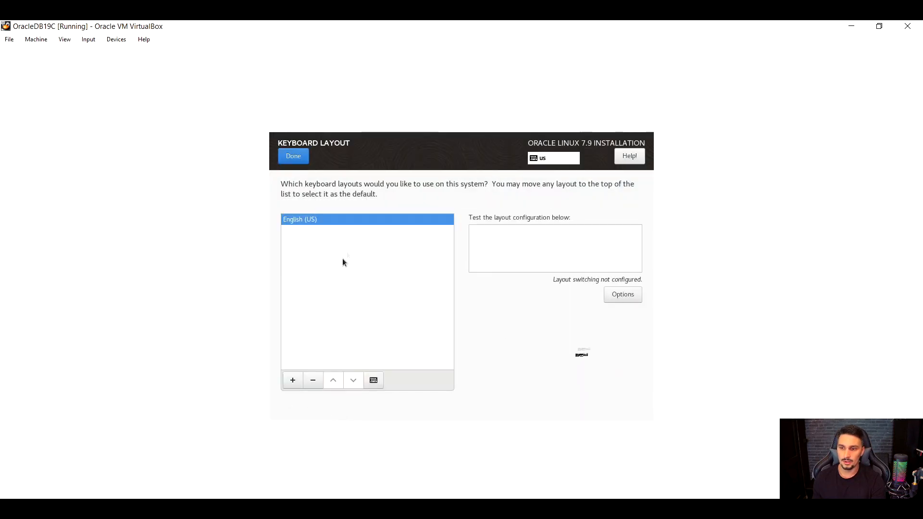
# Search the available keyboard layouts for "french" and add the French (Switzerland, Macintosh) layout.
pyautogui.click(293, 380)
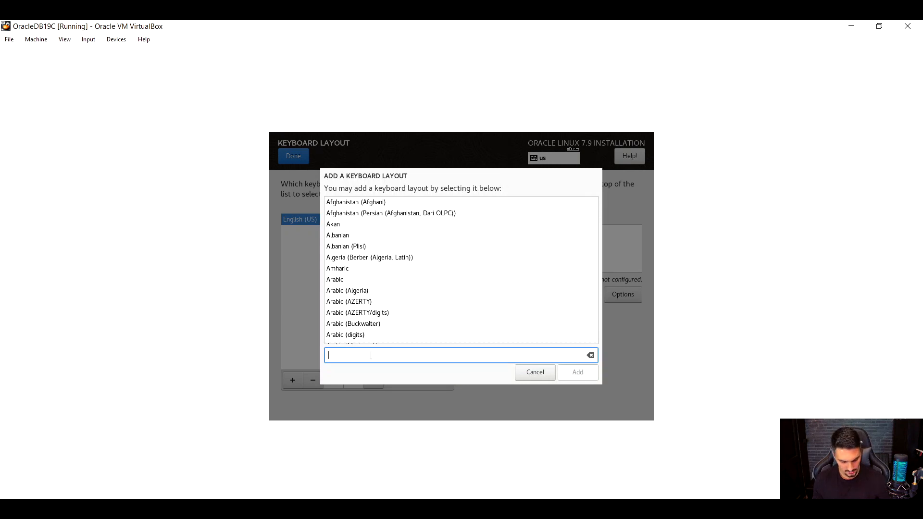
pyautogui.write('fra')
pyautogui.press('BackSpace')
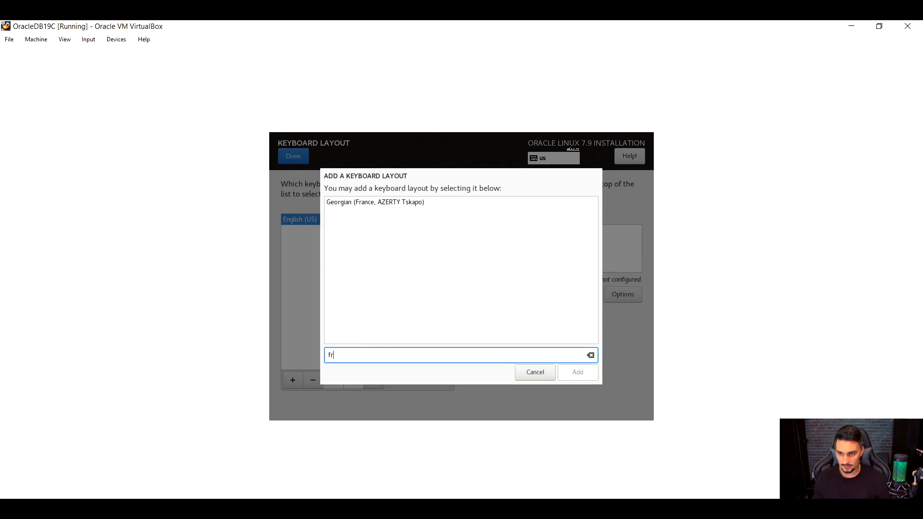
pyautogui.write('enc')
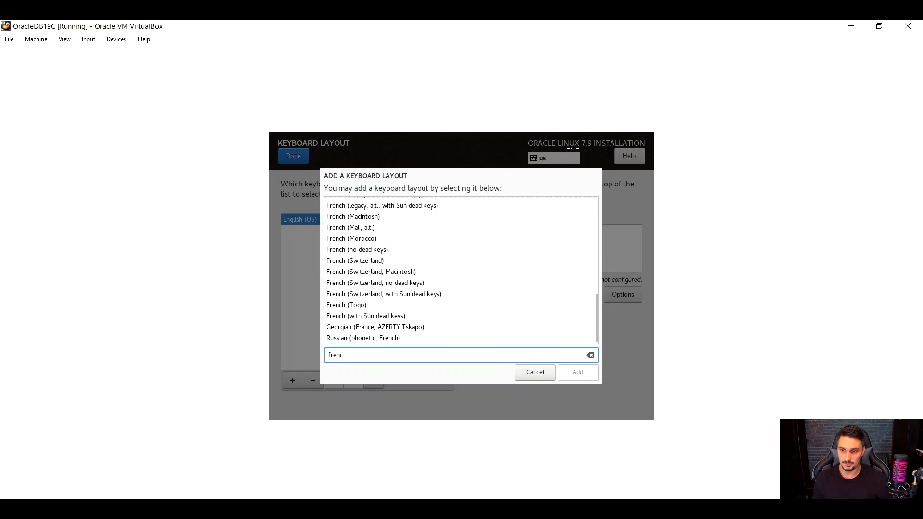
pyautogui.write('h')
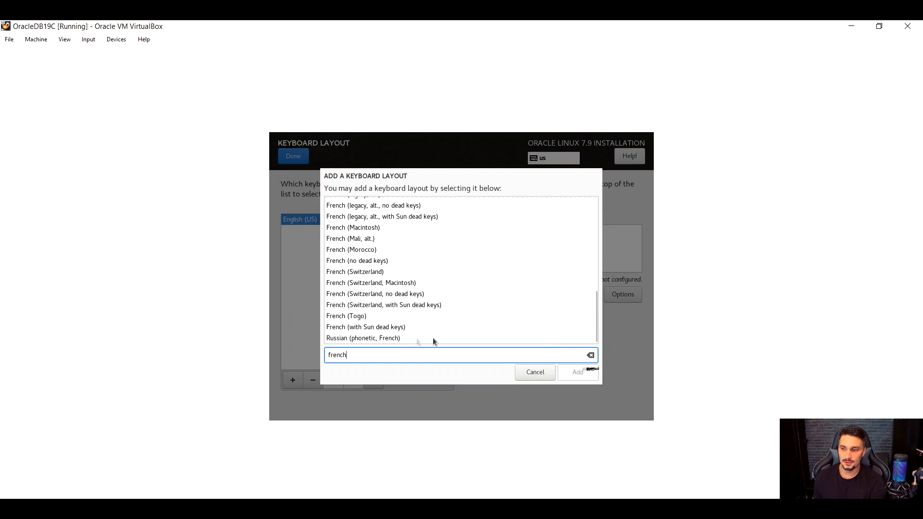
pyautogui.click(371, 283)
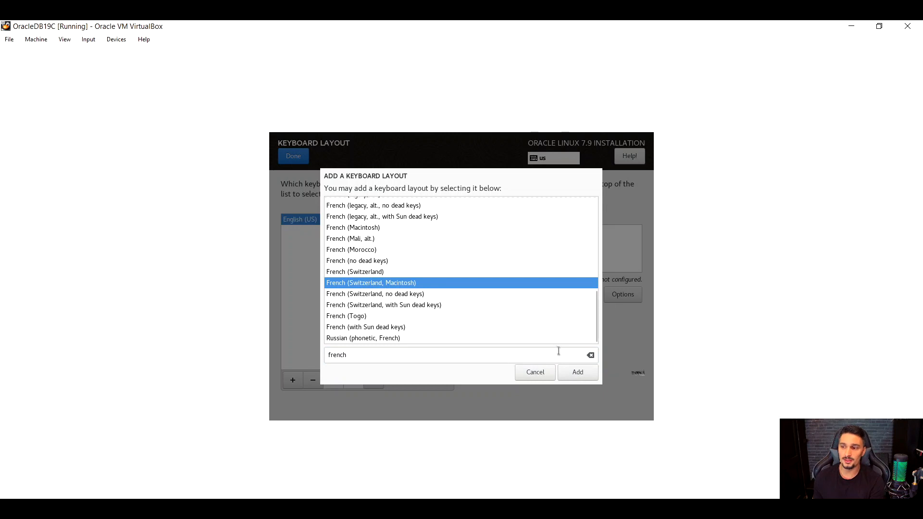
pyautogui.click(562, 366)
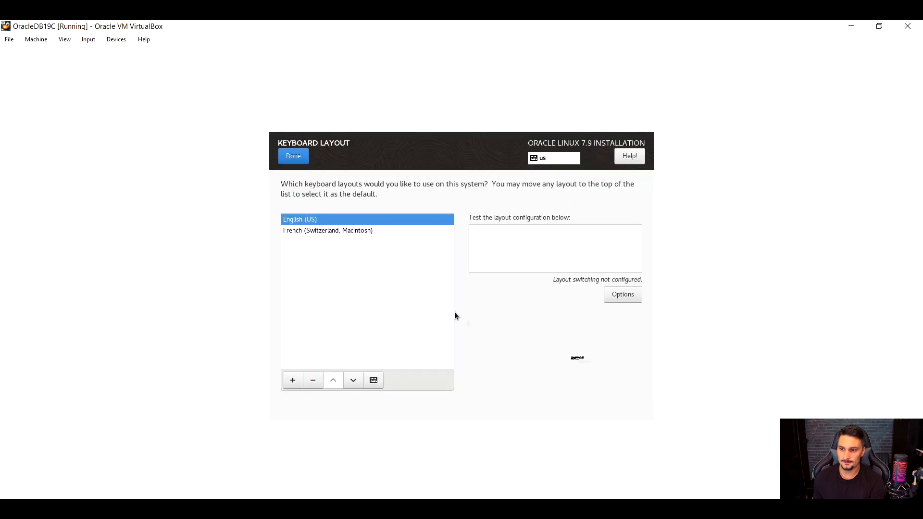
# Preview the French (Switzerland, Macintosh) layout and remove it from the keyboard layouts.
pyautogui.click(300, 232)
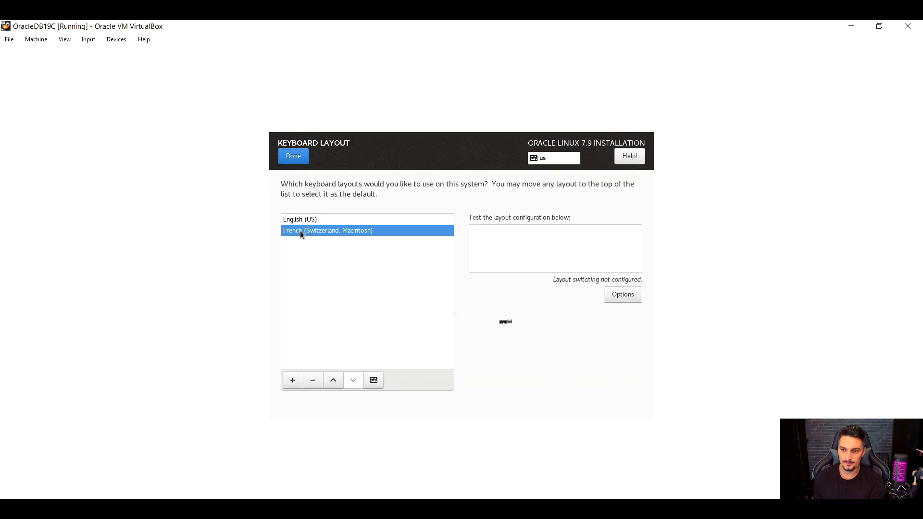
pyautogui.click(373, 380)
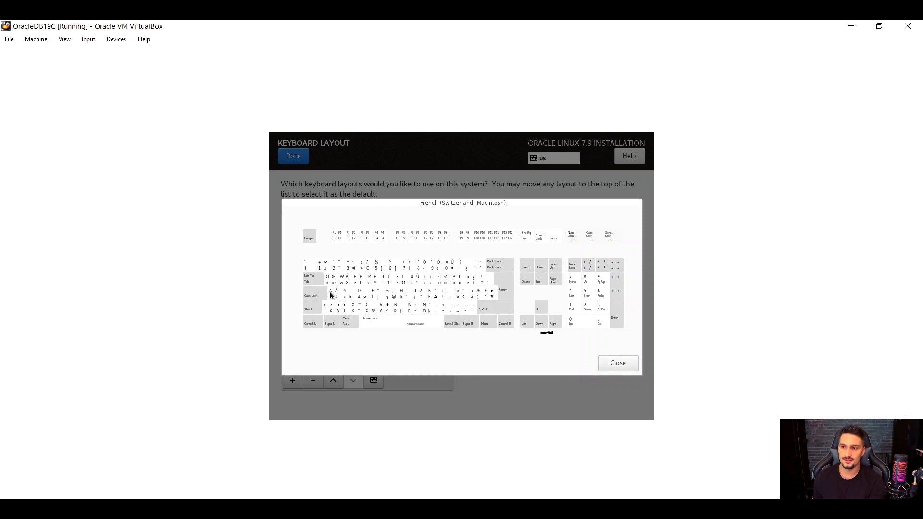
pyautogui.click(618, 363)
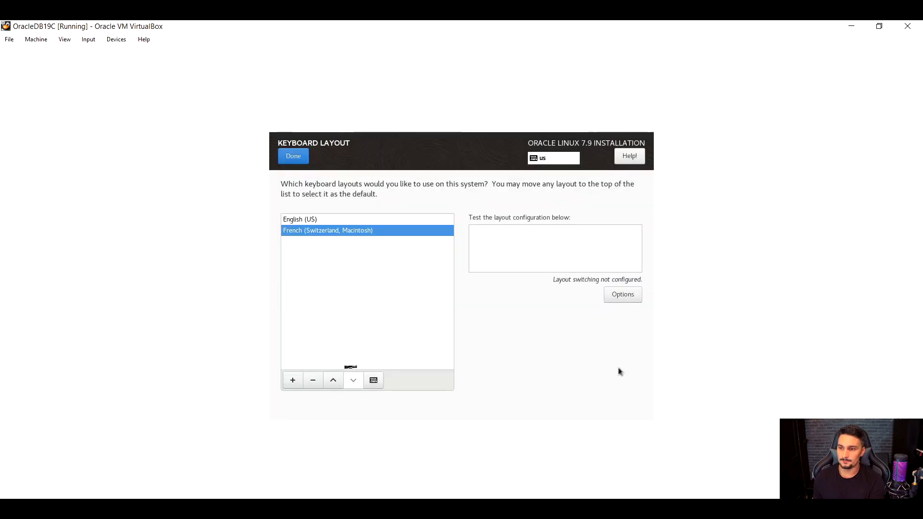
pyautogui.click(307, 383)
# Search the available keyboard layouts for "portugu" and add the Portuguese (Brazil) layout.
pyautogui.click(296, 383)
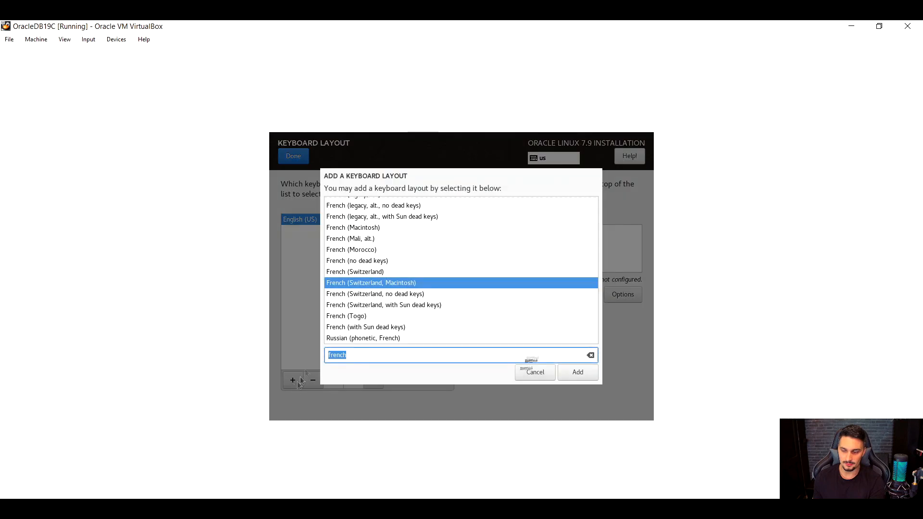
pyautogui.moveTo(354, 358); pyautogui.dragTo(270, 342)
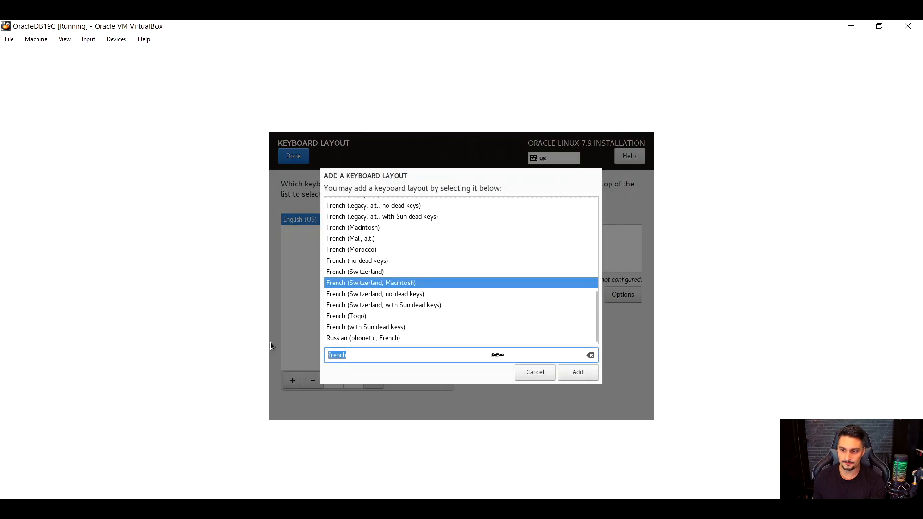
pyautogui.write('portu')
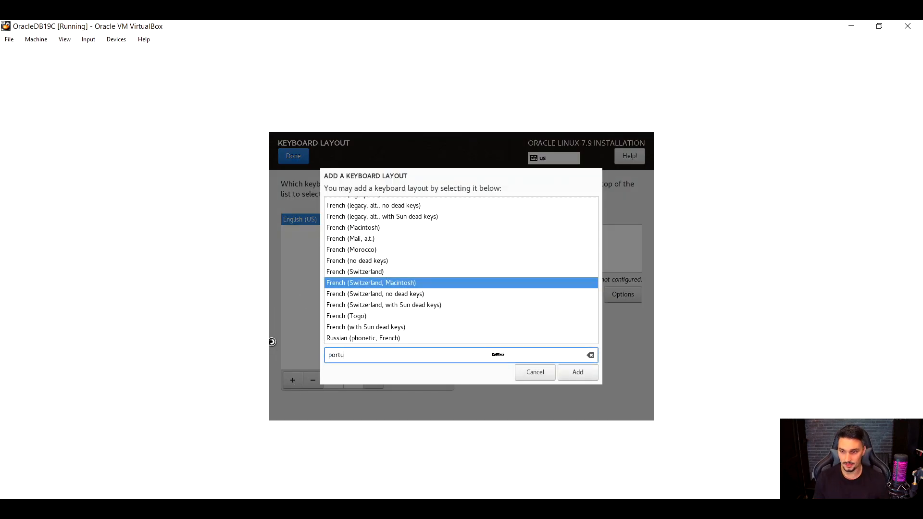
pyautogui.write('gu')
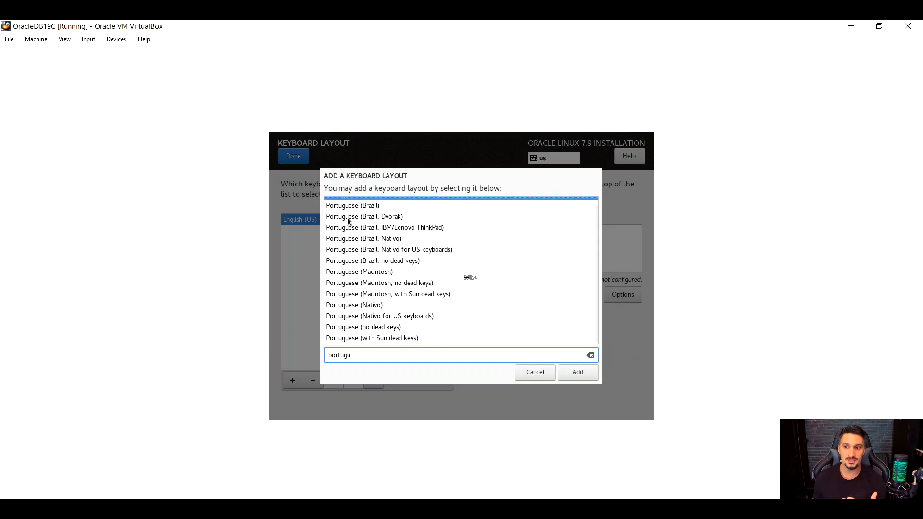
pyautogui.click(354, 206)
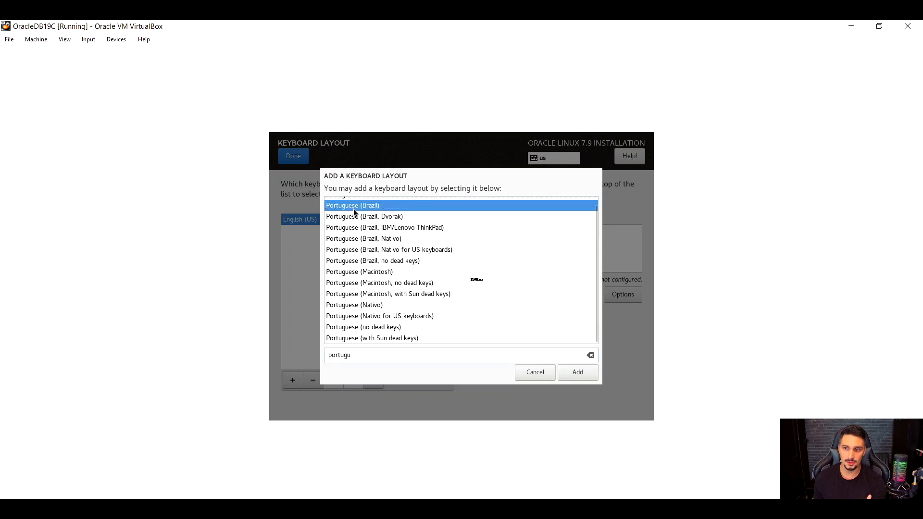
pyautogui.click(574, 371)
# Preview the key arrangement of the Portuguese (Brazil) layout and close the preview.
pyautogui.click(290, 231)
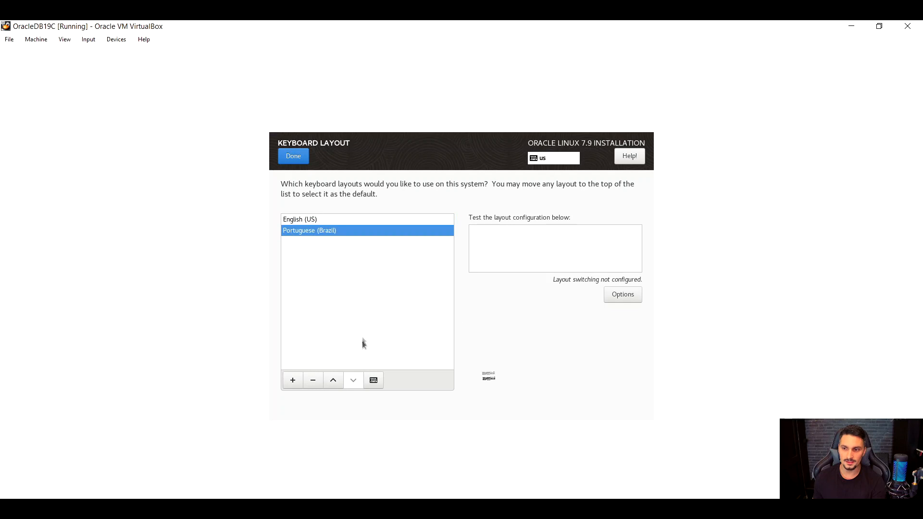
pyautogui.click(372, 381)
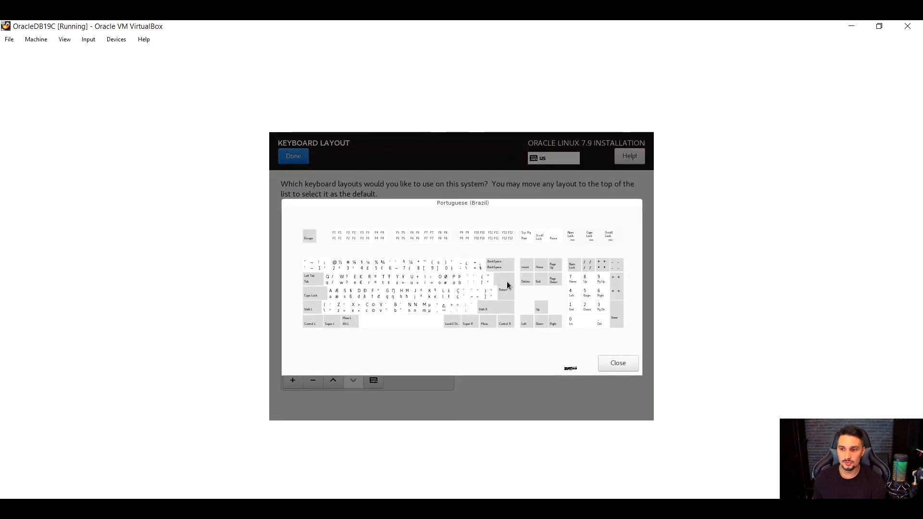
pyautogui.click(602, 362)
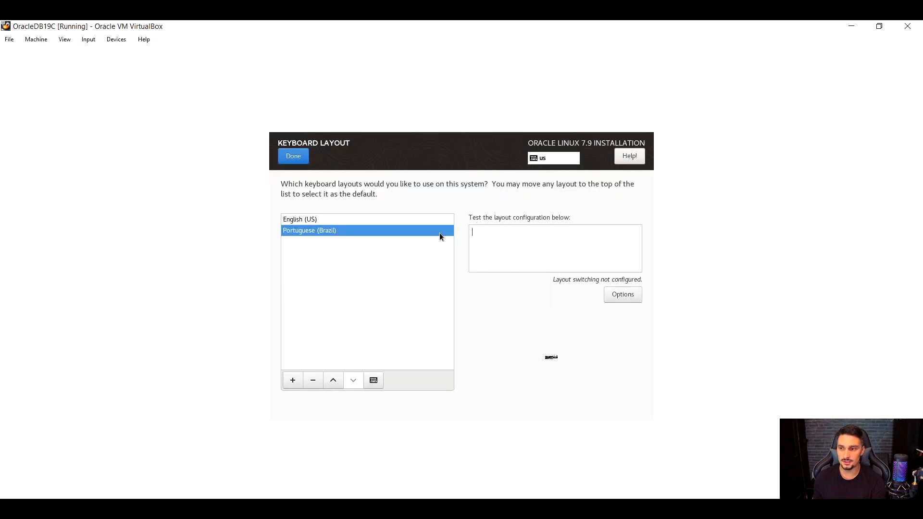
# Test the keyboard configuration with sample letters from all three letter rows, then clear the test text.
pyautogui.write(';jhhjg')
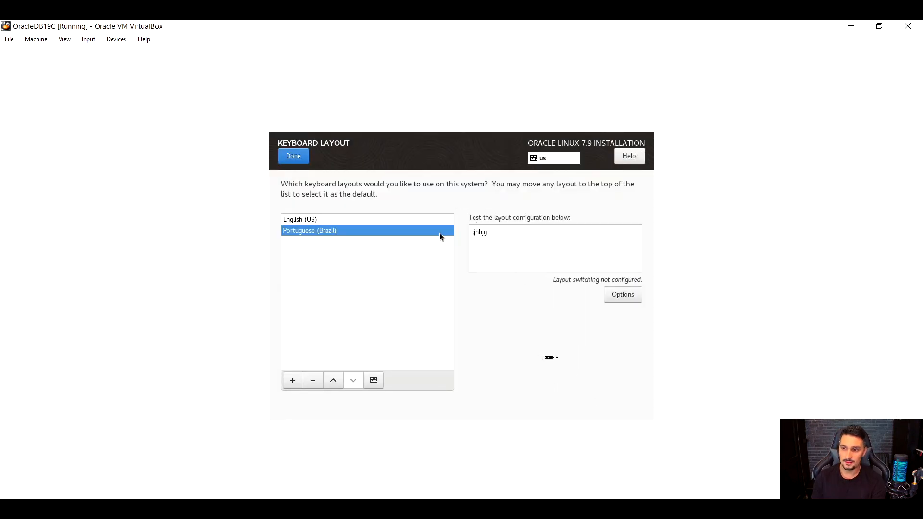
pyautogui.write('ghfqwer')
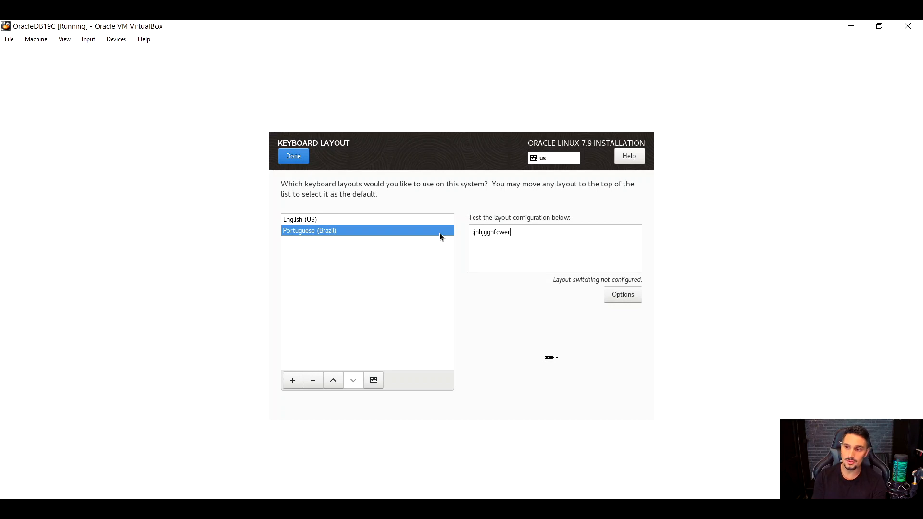
pyautogui.write('tyuioasdf')
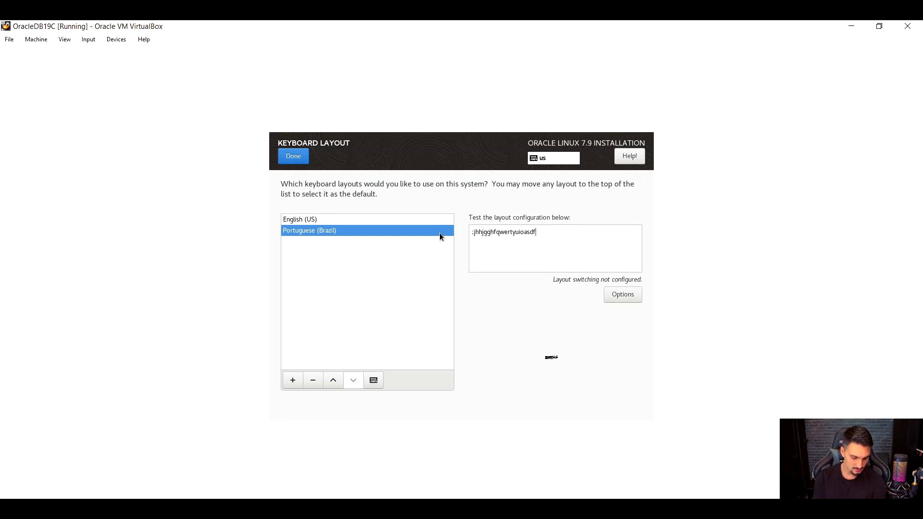
pyautogui.write('ghjklzxcvbnm,')
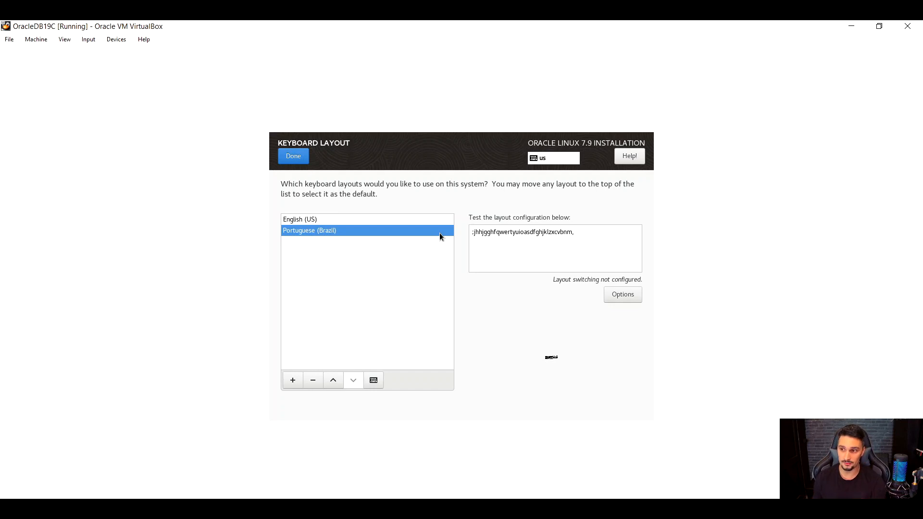
pyautogui.moveTo(597, 235); pyautogui.dragTo(402, 216)
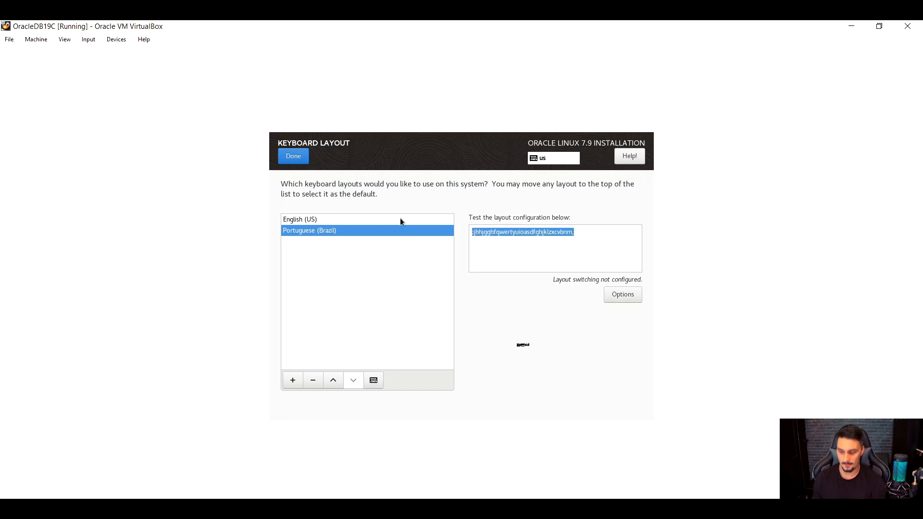
pyautogui.press('BackSpace')
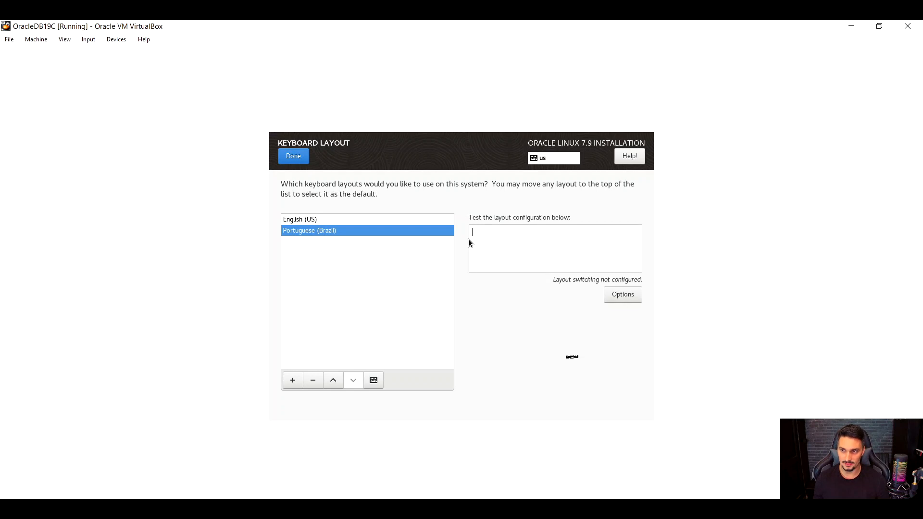
# Remove the Portuguese (Brazil) layout and finish the keyboard layout settings.
pyautogui.click(311, 383)
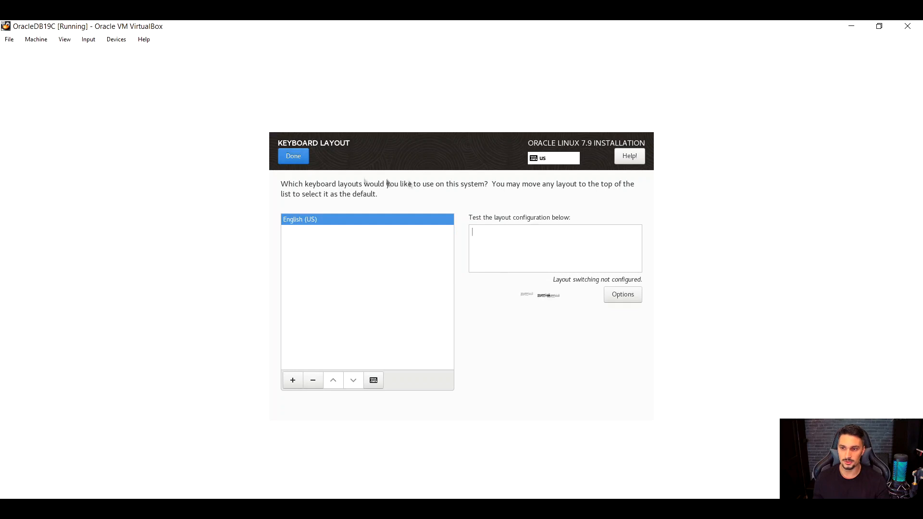
pyautogui.click(294, 160)
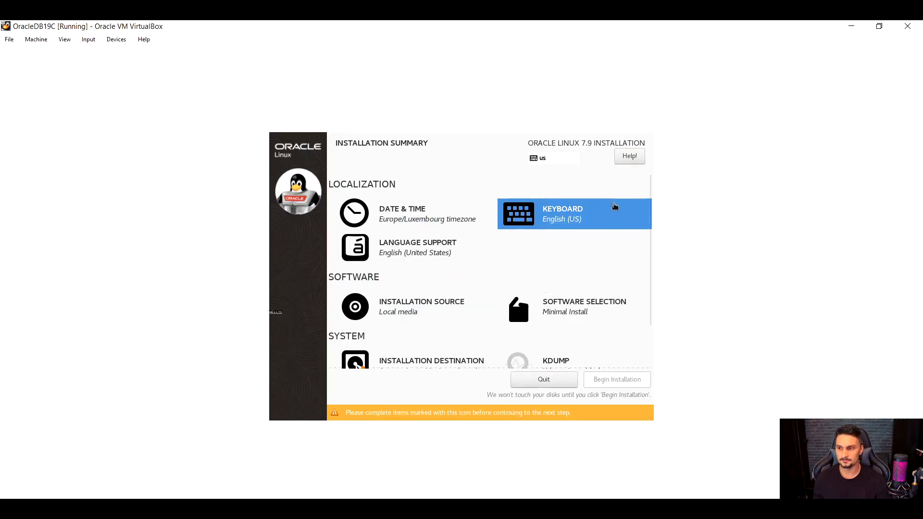
# Review the English variants in the additional language support settings and return to the installation summary.
pyautogui.click(394, 247)
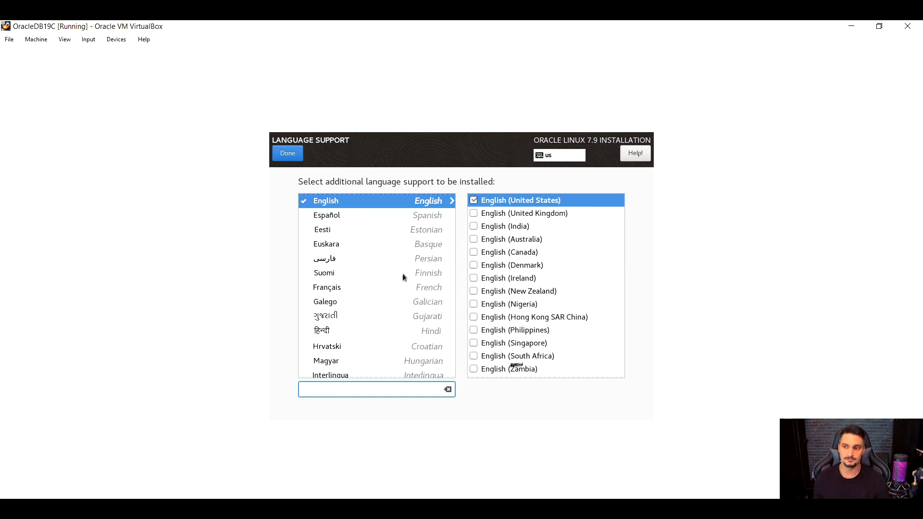
pyautogui.scroll(-2, 494, 247)
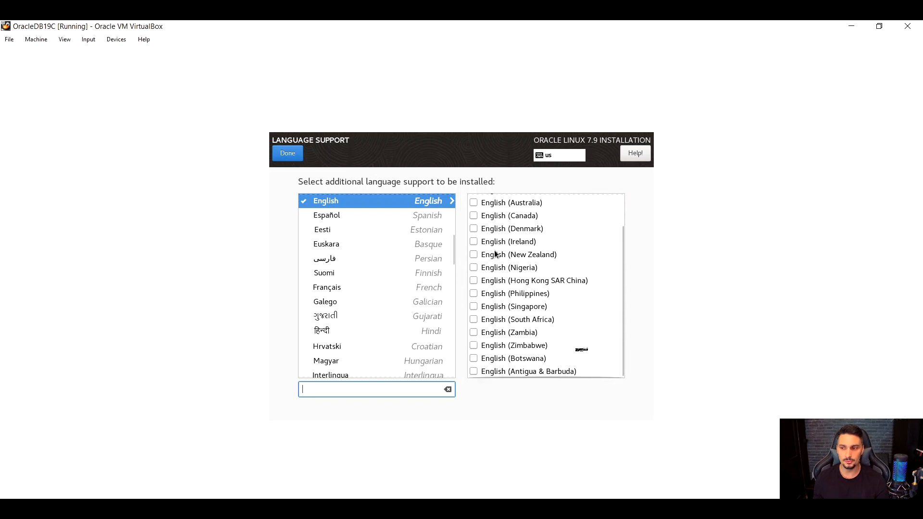
pyautogui.scroll(2, 494, 249)
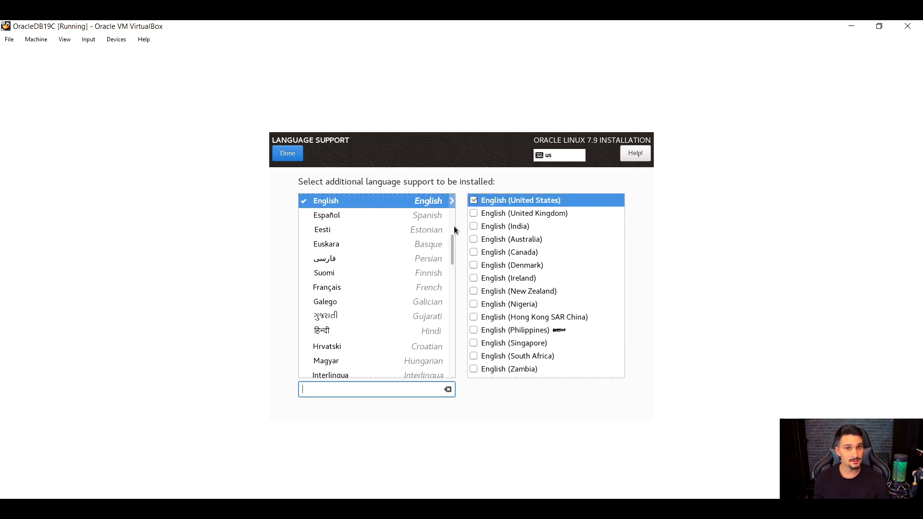
pyautogui.click(281, 154)
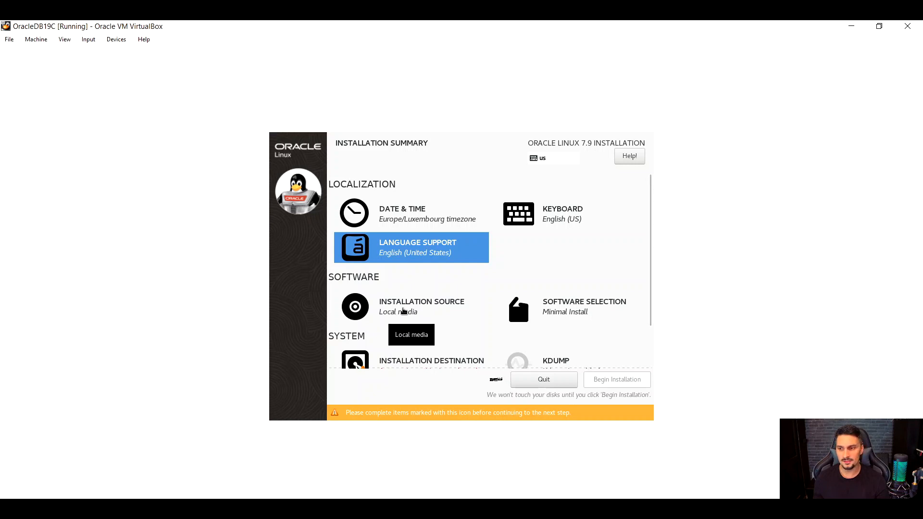
# Review the installation source and the Server-HighAvailability repository path, and return to the installation summary.
pyautogui.click(403, 311)
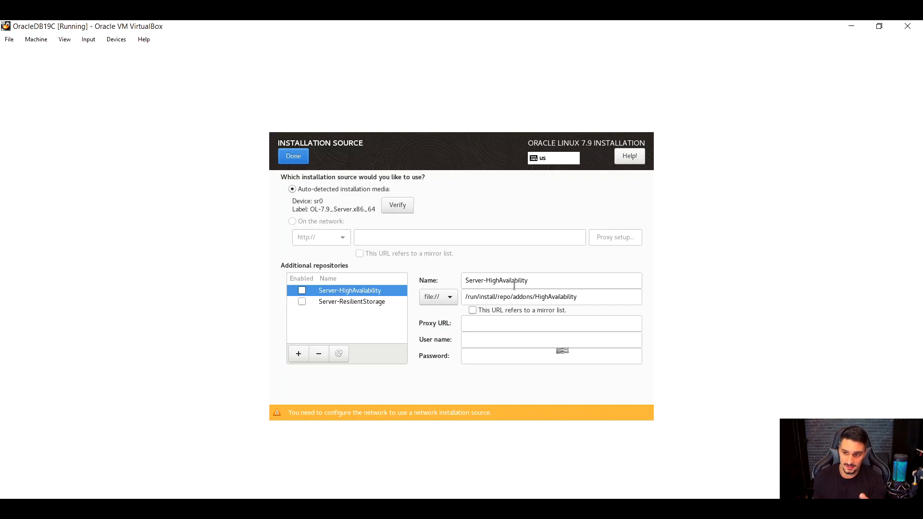
pyautogui.moveTo(589, 294); pyautogui.dragTo(377, 280)
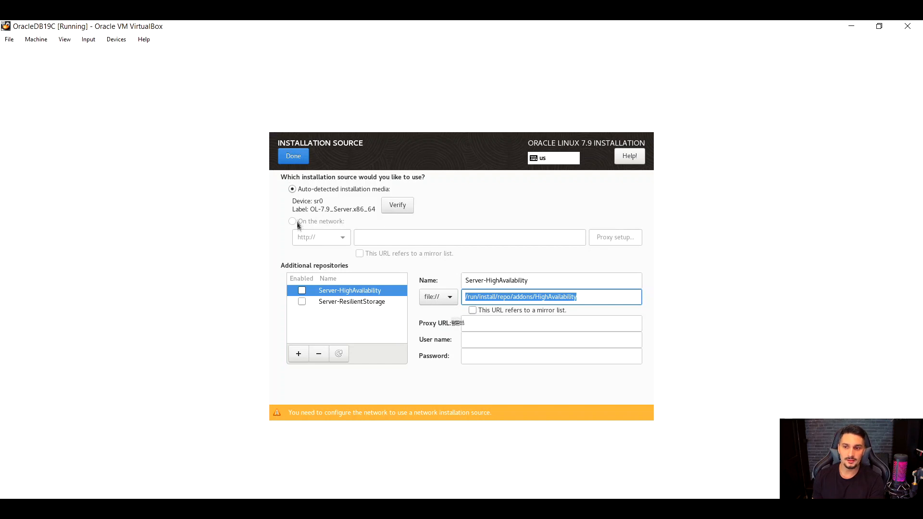
pyautogui.click(289, 162)
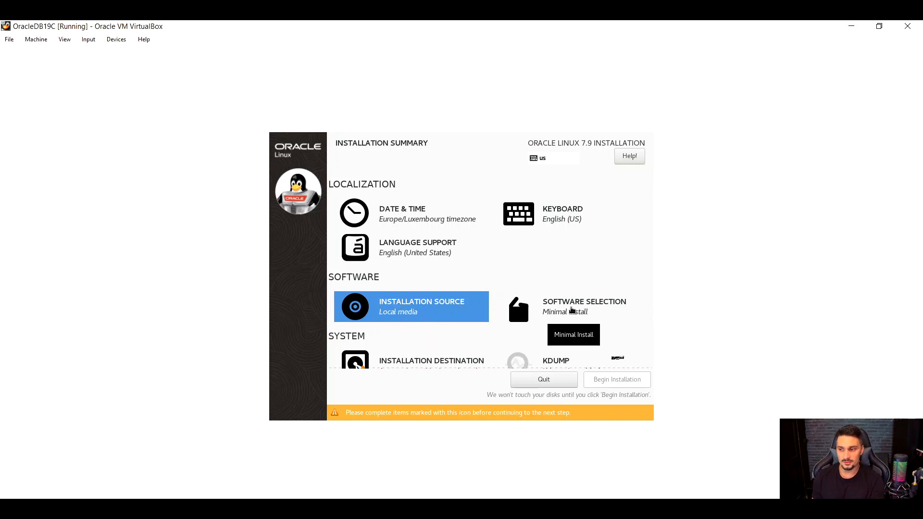
# Open the software selection, choose the Basic Web Server base environment and review its add-ons.
pyautogui.click(572, 310)
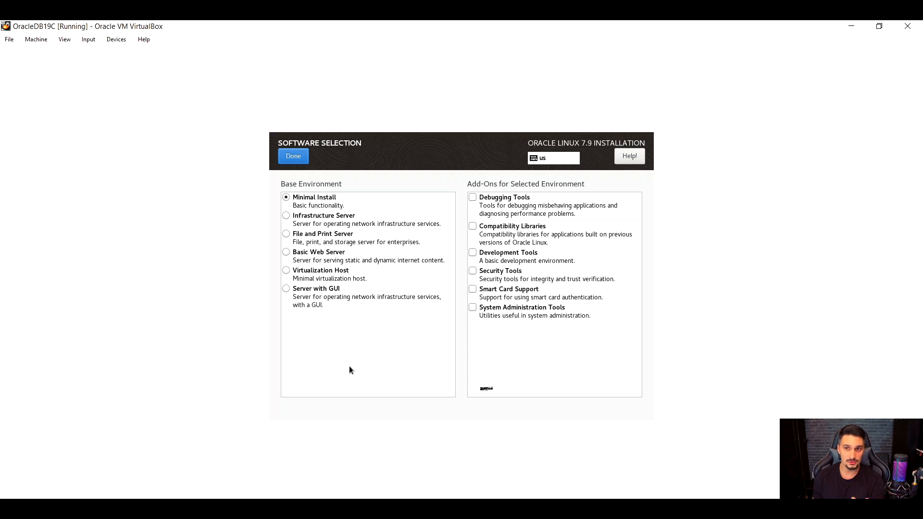
pyautogui.click(293, 257)
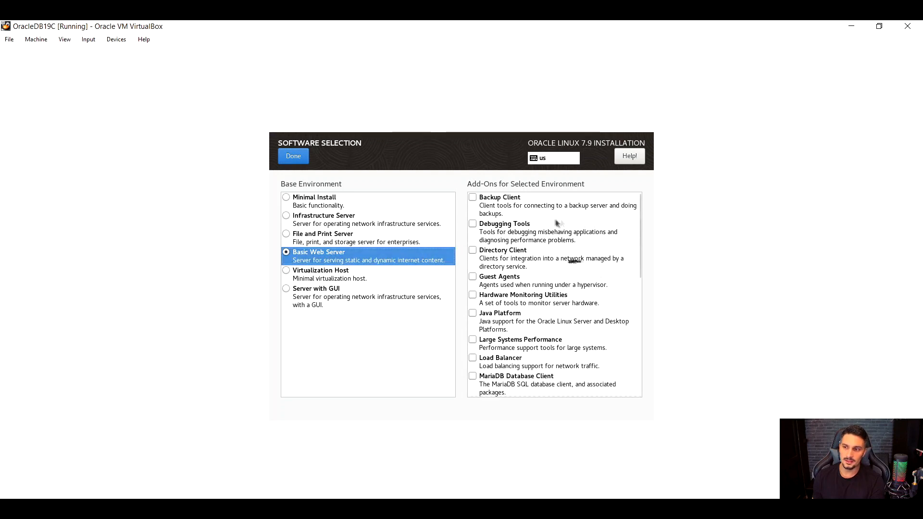
pyautogui.scroll(-10, 543, 250)
pyautogui.scroll(10, 528, 319)
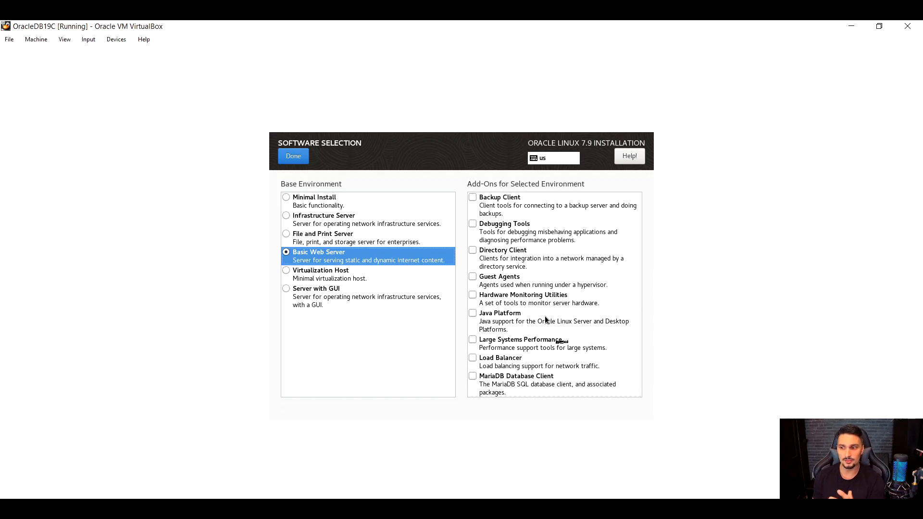
pyautogui.scroll(-3, 545, 320)
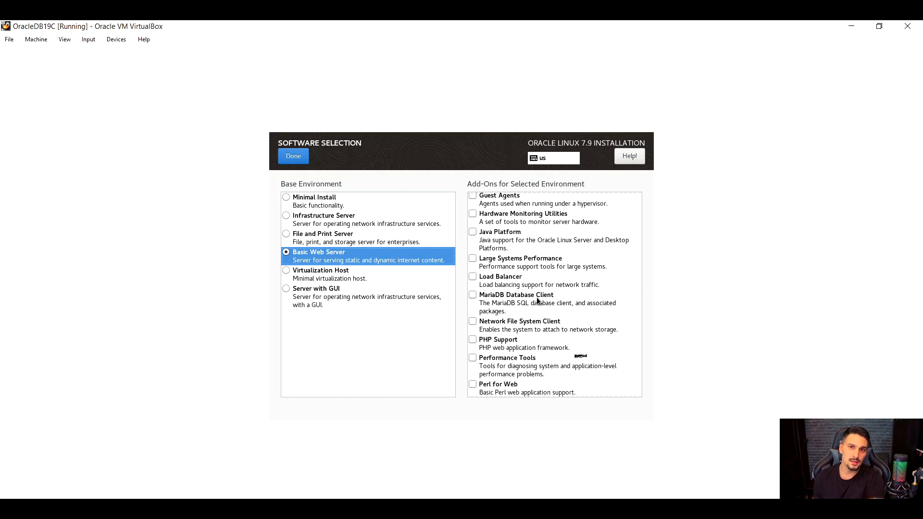
pyautogui.scroll(1, 537, 300)
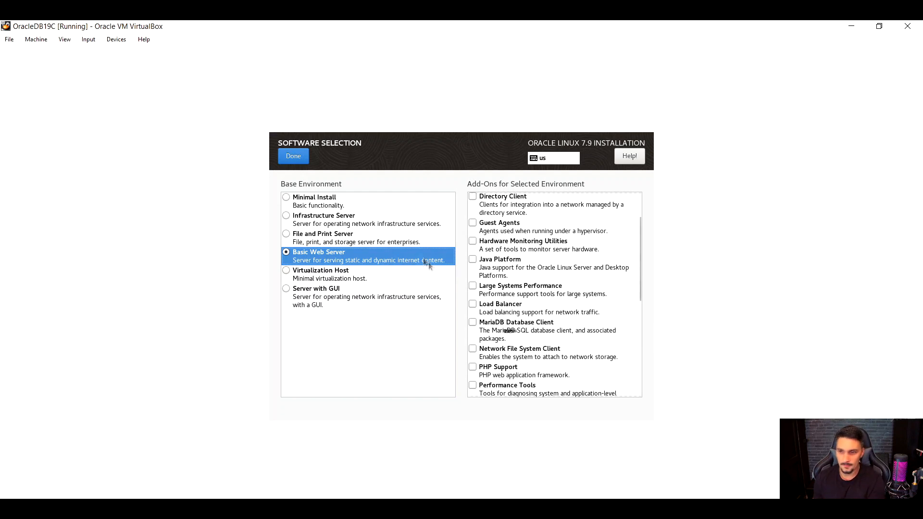
# Try the File and Print Server and Infrastructure Server base environments, reviewing the add-ons of each.
pyautogui.click(288, 236)
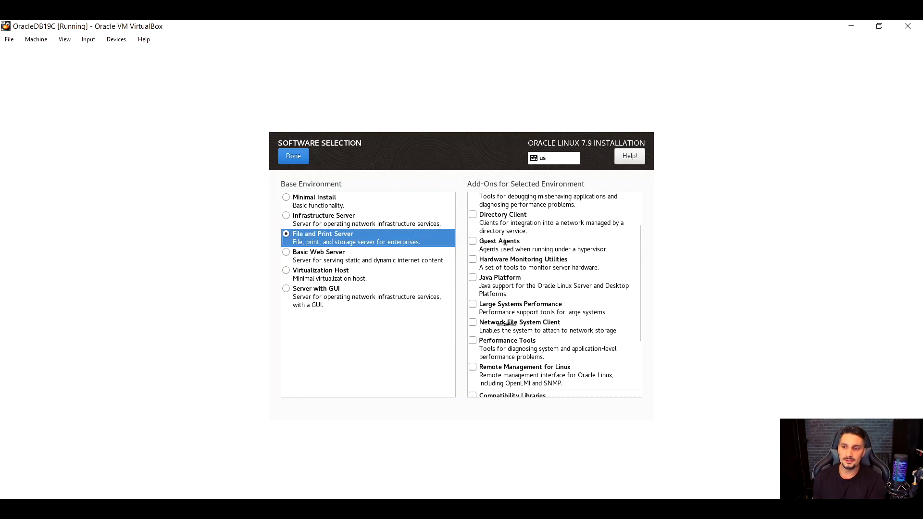
pyautogui.scroll(-3, 546, 246)
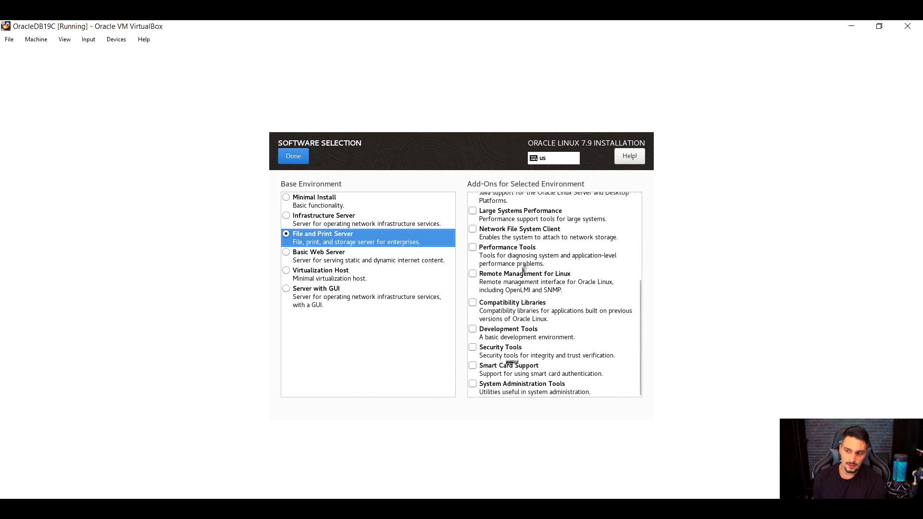
pyautogui.click(287, 217)
pyautogui.scroll(-3, 540, 243)
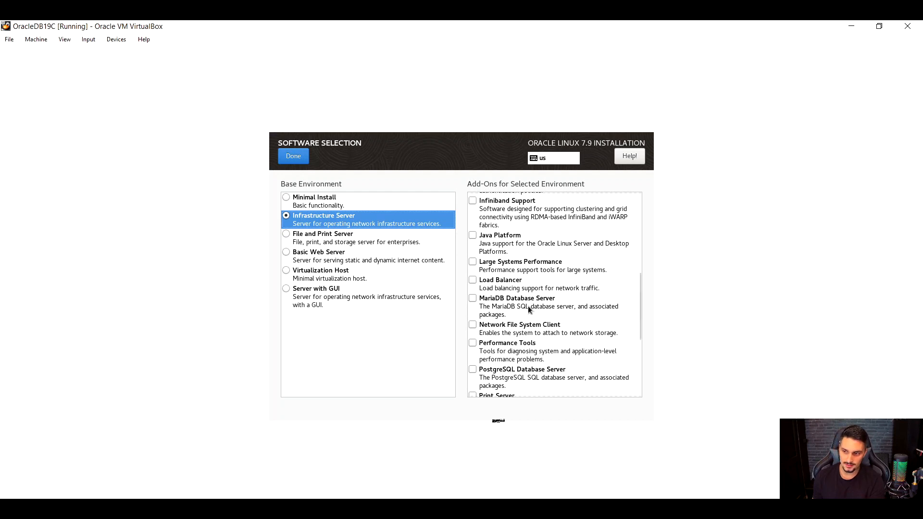
pyautogui.scroll(-1, 527, 306)
pyautogui.scroll(4, 519, 331)
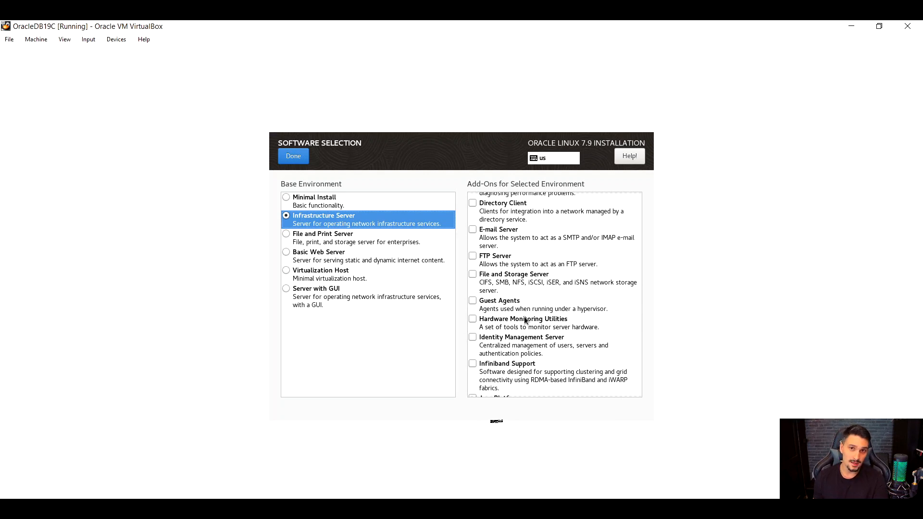
# Set the base environment to Minimal Install without add-ons and finish the software selection.
pyautogui.click(287, 202)
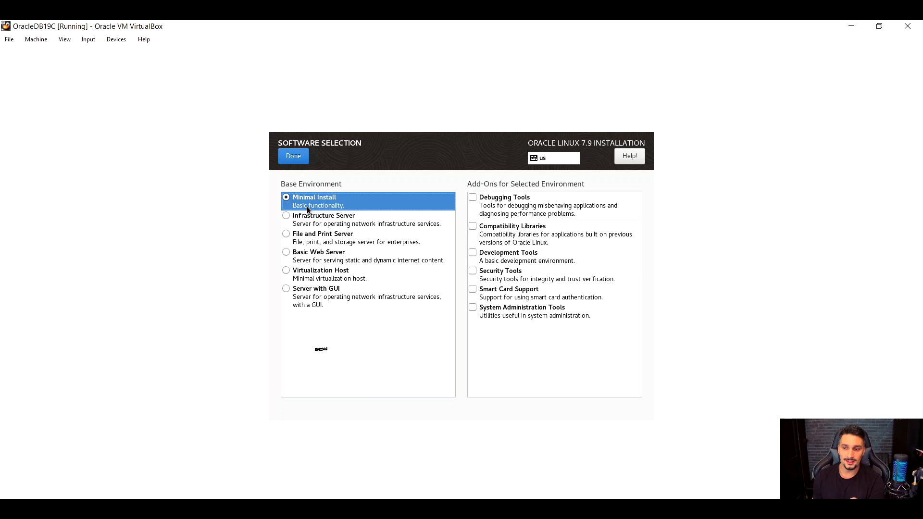
pyautogui.click(290, 160)
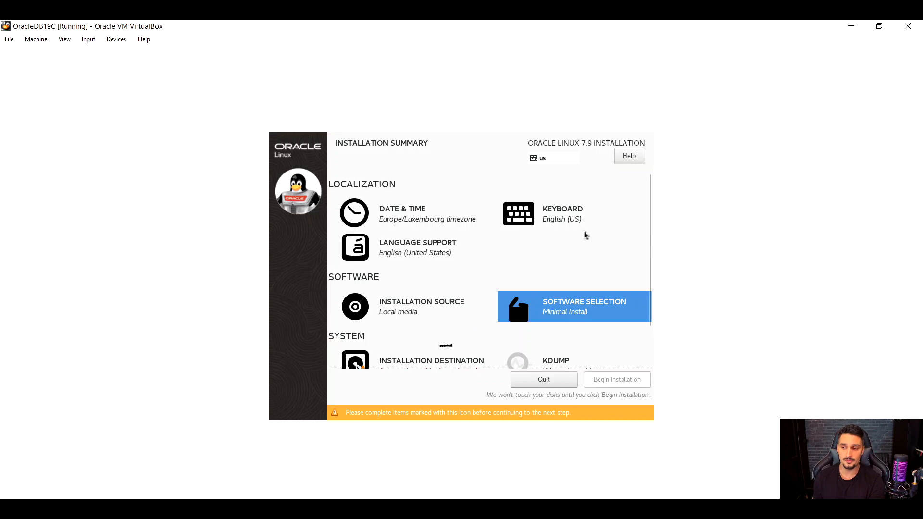
pyautogui.scroll(-2, 573, 238)
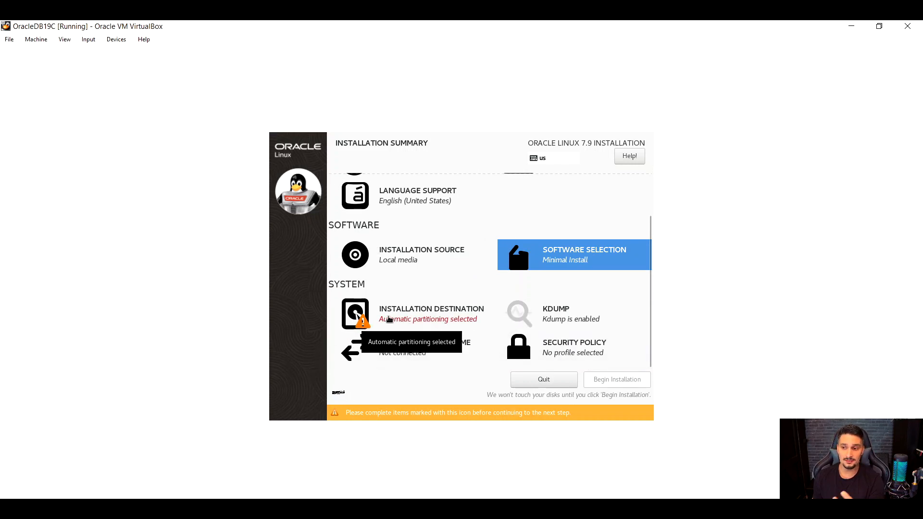
# Confirm the 50 GiB ATA VBOX HARDDISK as the installation destination with automatically configured partitioning.
pyautogui.click(390, 318)
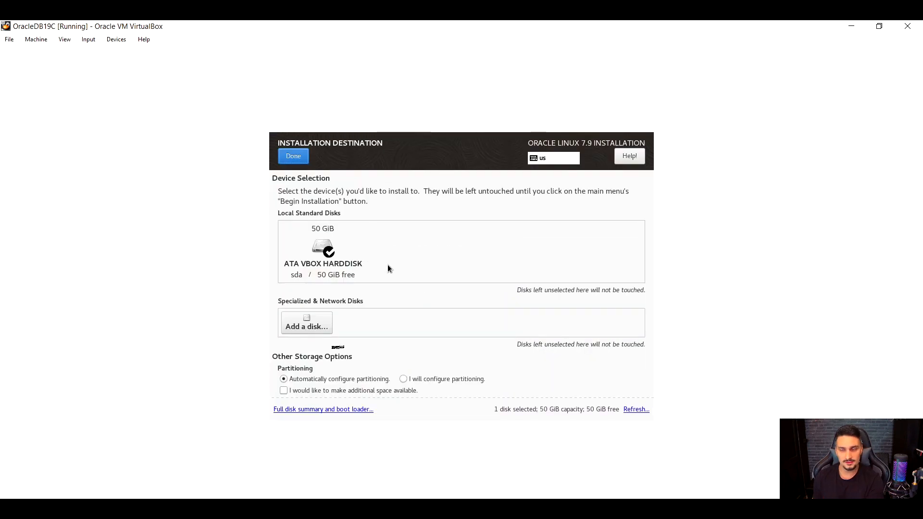
pyautogui.click(318, 248)
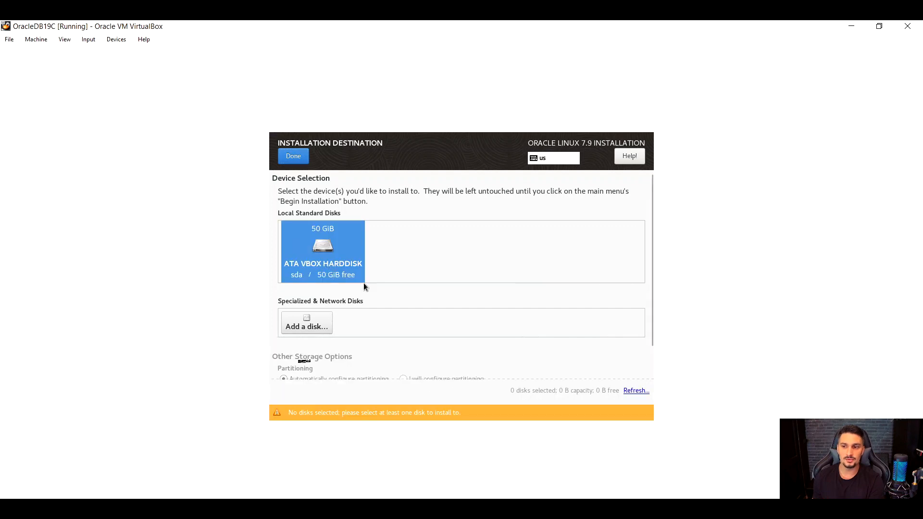
pyautogui.click(316, 249)
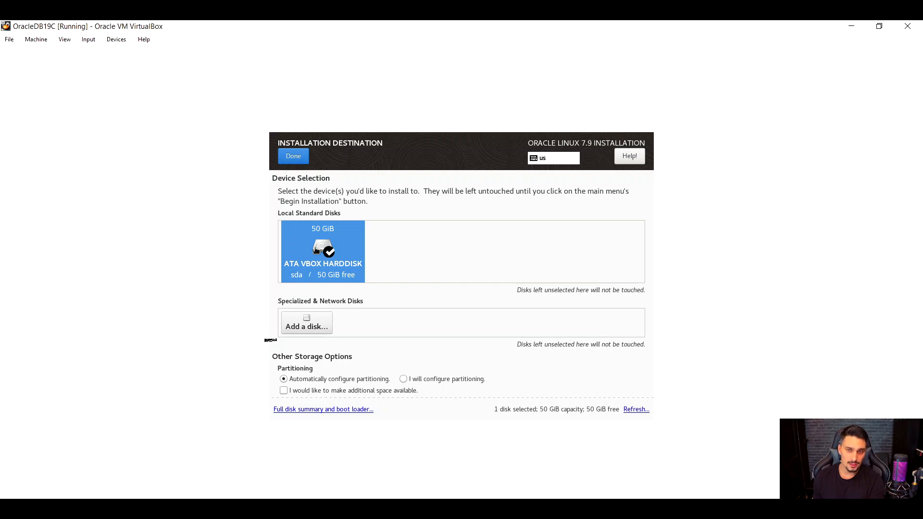
pyautogui.scroll(-1, 507, 283)
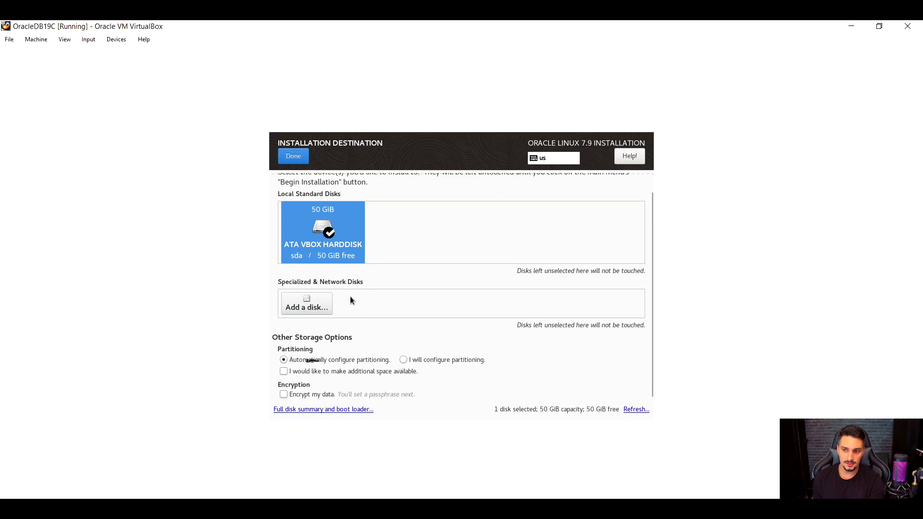
pyautogui.click(290, 160)
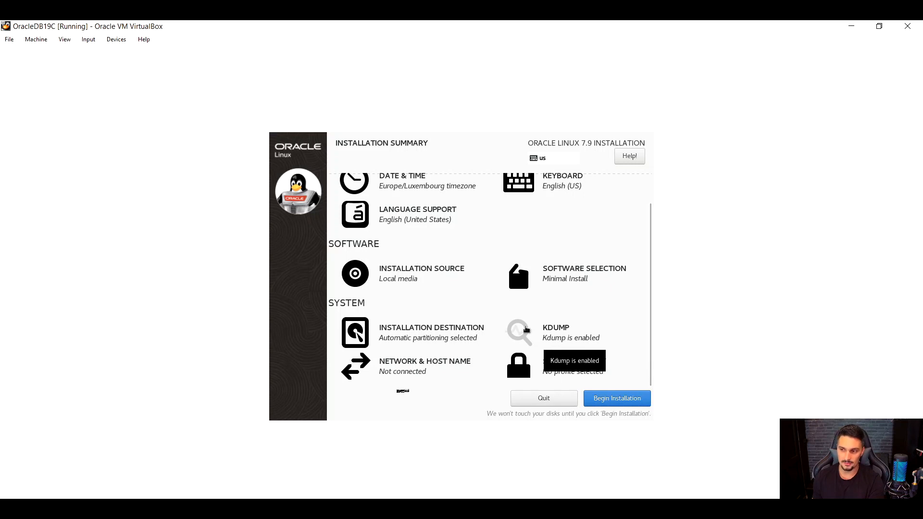
# Disable kdump and return to the installation summary.
pyautogui.click(524, 329)
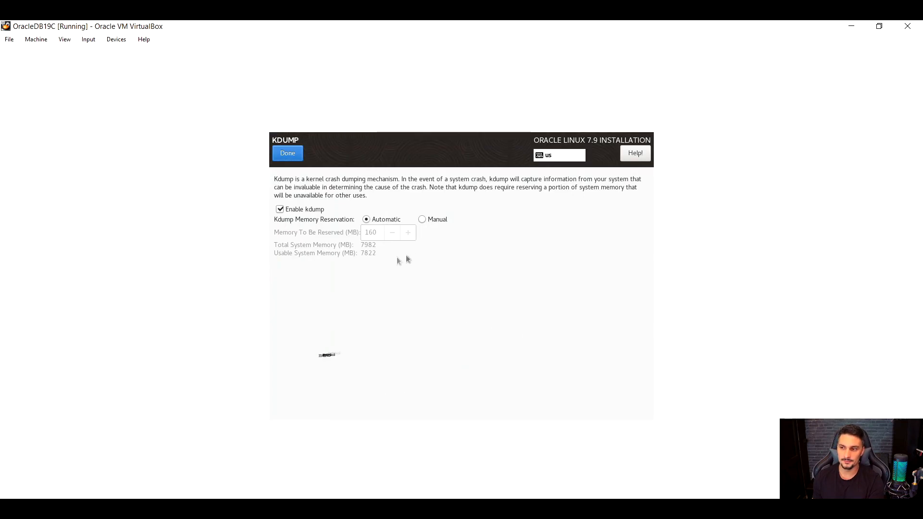
pyautogui.click(286, 210)
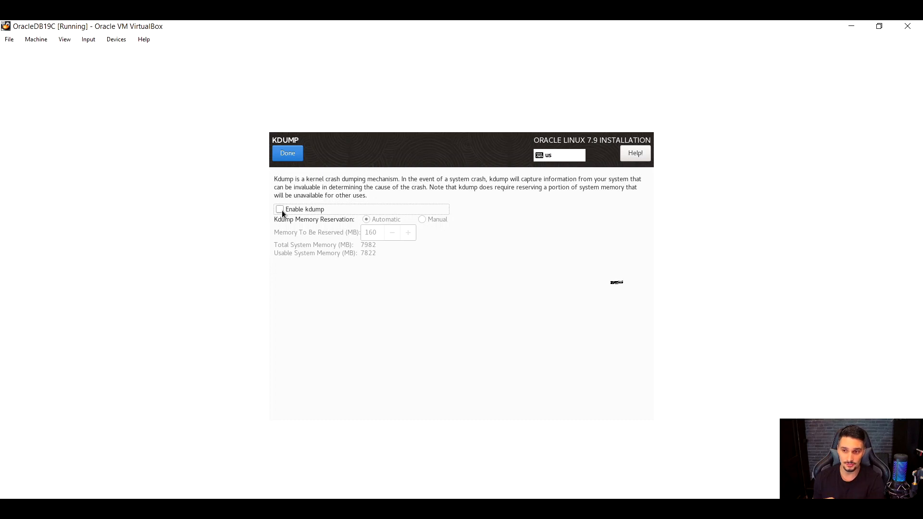
pyautogui.click(286, 158)
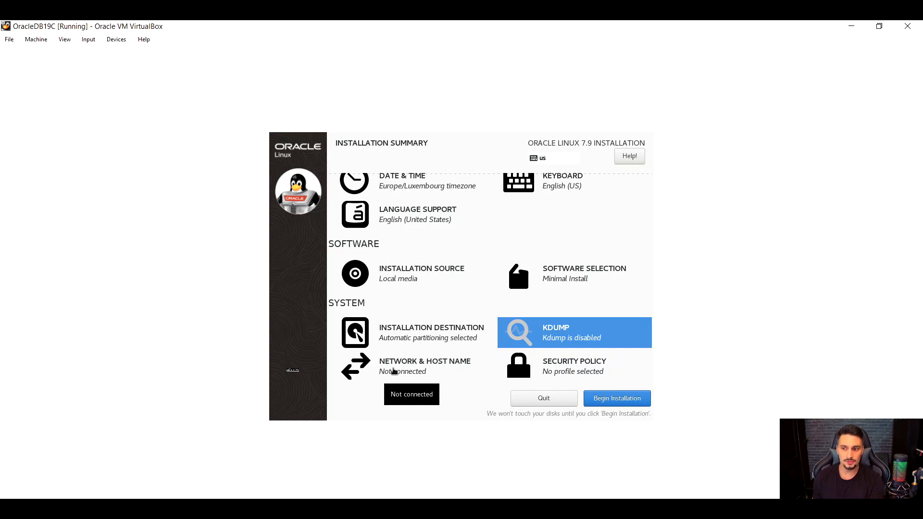
# Open the network and host name settings and compare the details of the Ethernet adapters enp0s3 and enp0s8.
pyautogui.click(393, 370)
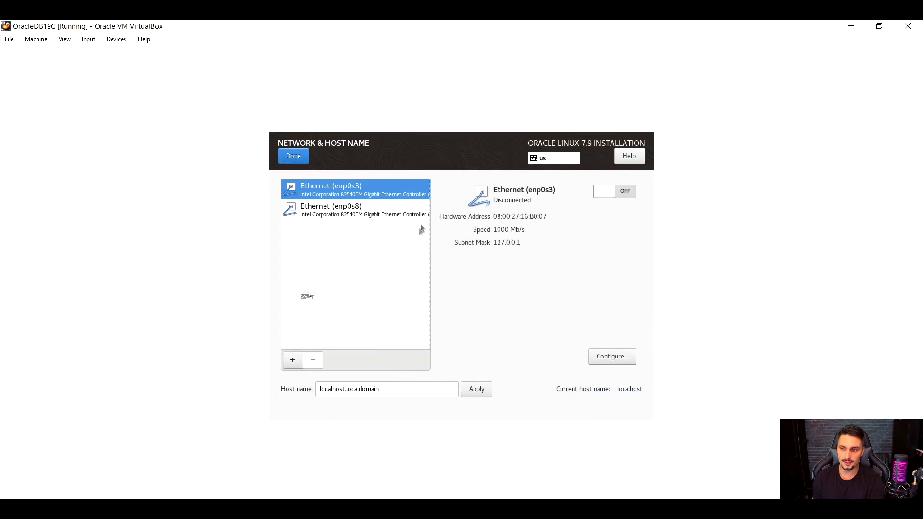
pyautogui.click(376, 209)
pyautogui.click(374, 194)
pyautogui.click(356, 214)
pyautogui.click(359, 194)
pyautogui.click(350, 203)
pyautogui.click(354, 189)
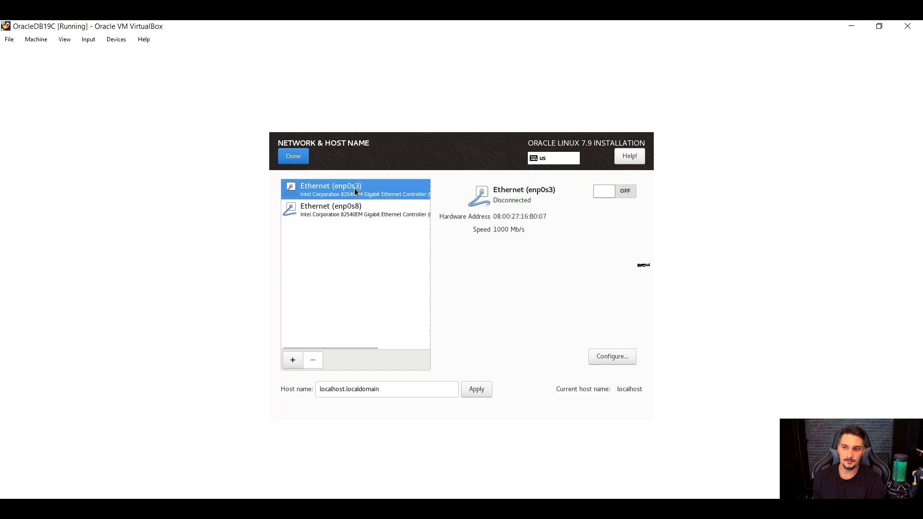
pyautogui.click(351, 208)
pyautogui.click(366, 195)
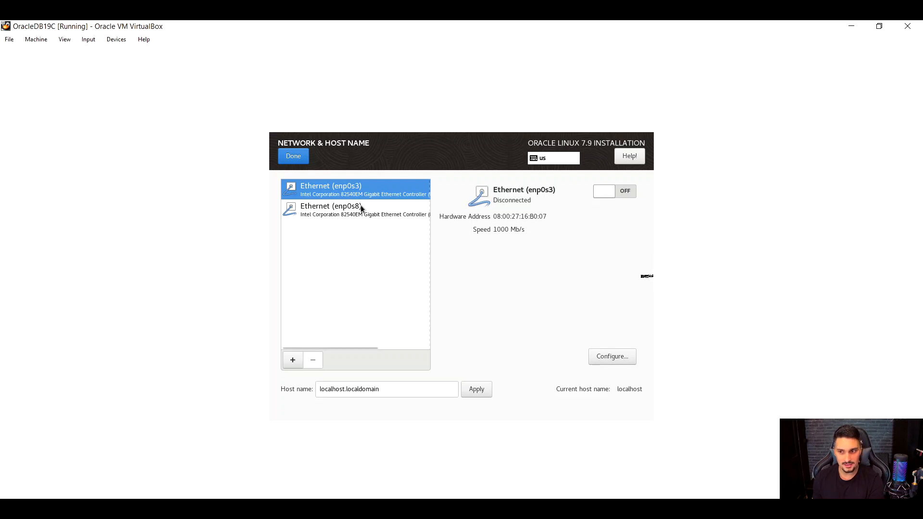
pyautogui.click(359, 206)
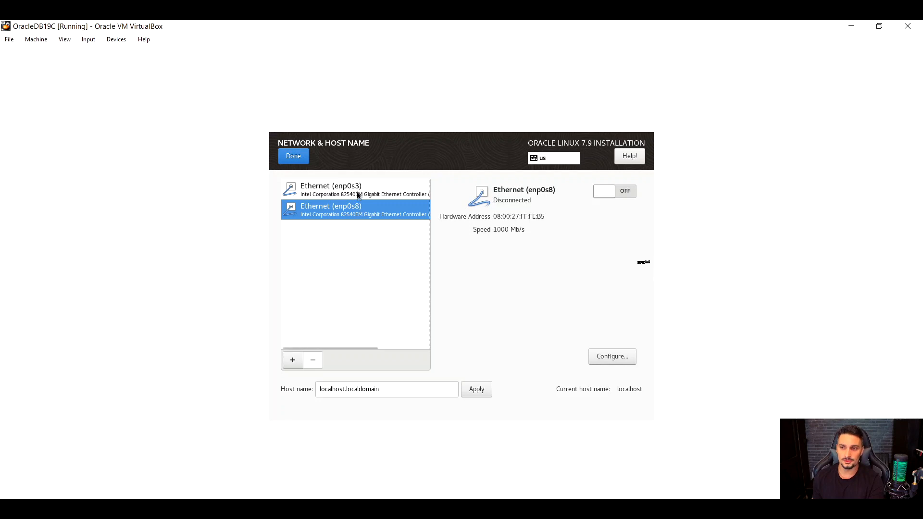
# Turn on both the enp0s3 and enp0s8 Ethernet connections.
pyautogui.click(350, 193)
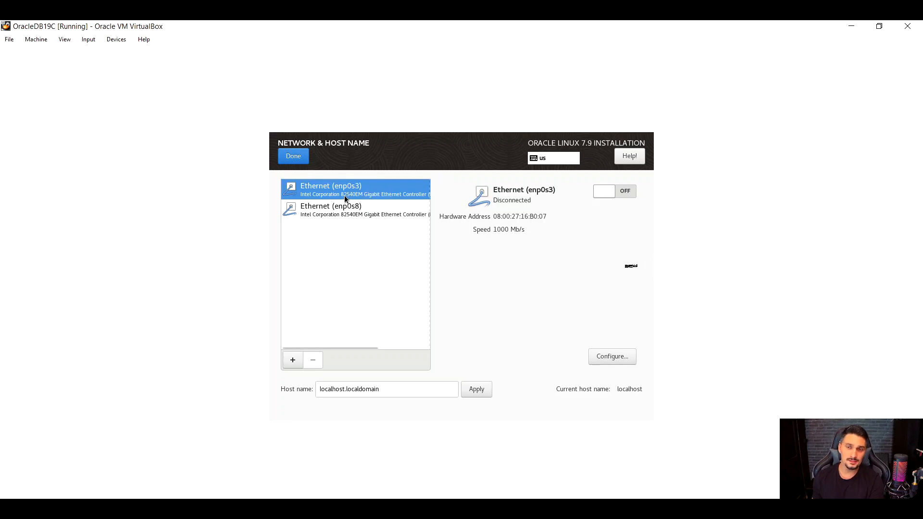
pyautogui.click(603, 192)
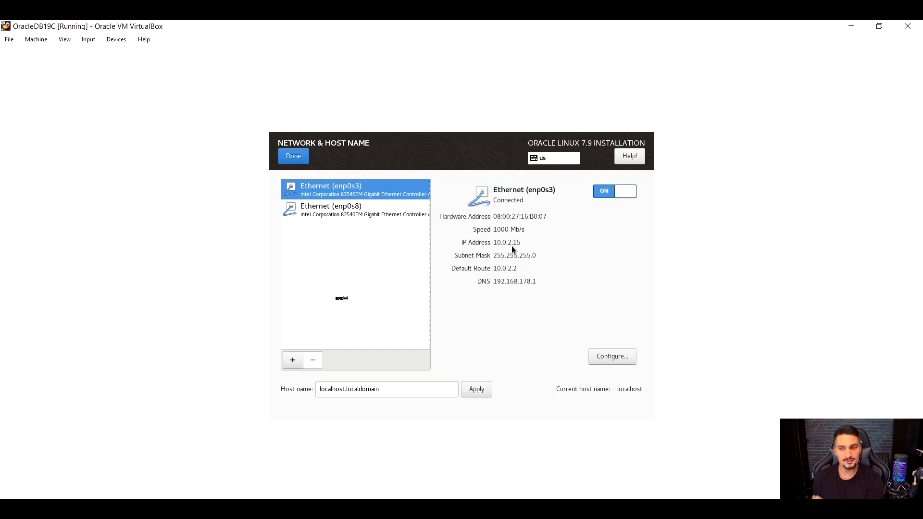
pyautogui.click(311, 215)
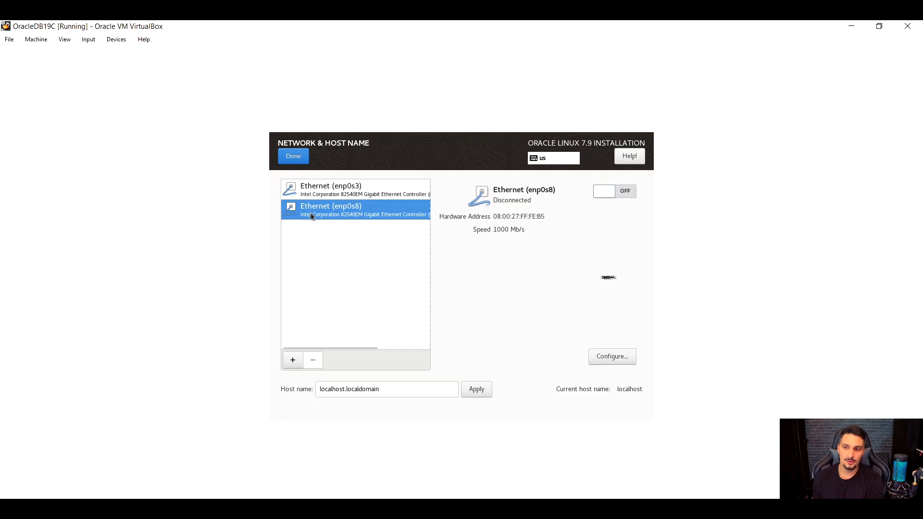
pyautogui.click(609, 192)
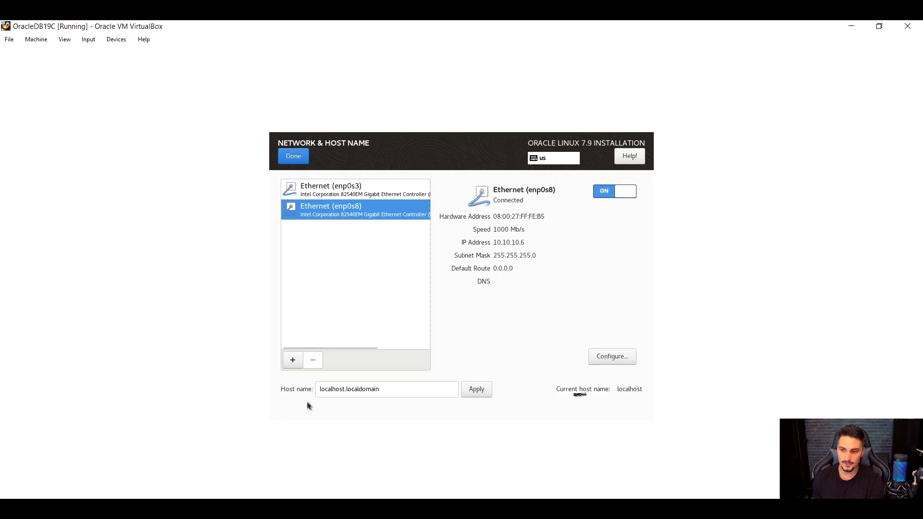
# Set the host name to oracledb19c and apply it.
pyautogui.tripleClick(423, 389)
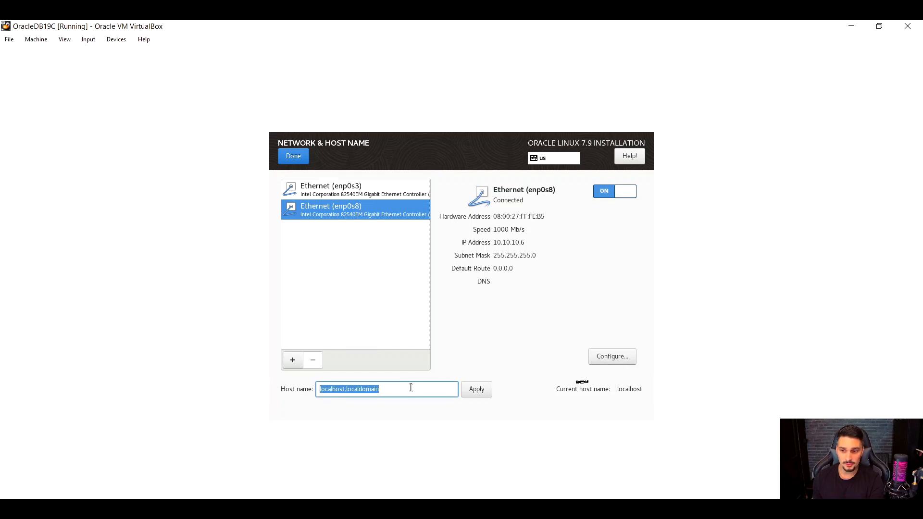
pyautogui.write('ora')
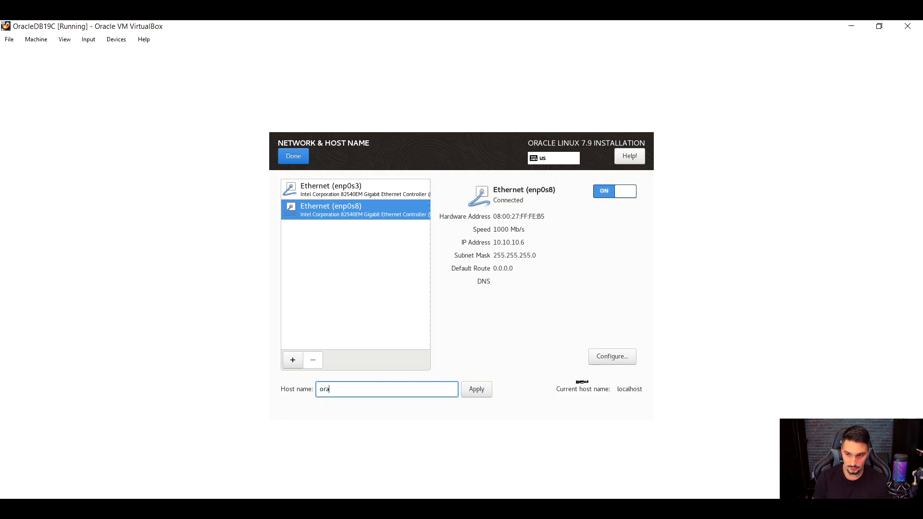
pyautogui.write('cledb')
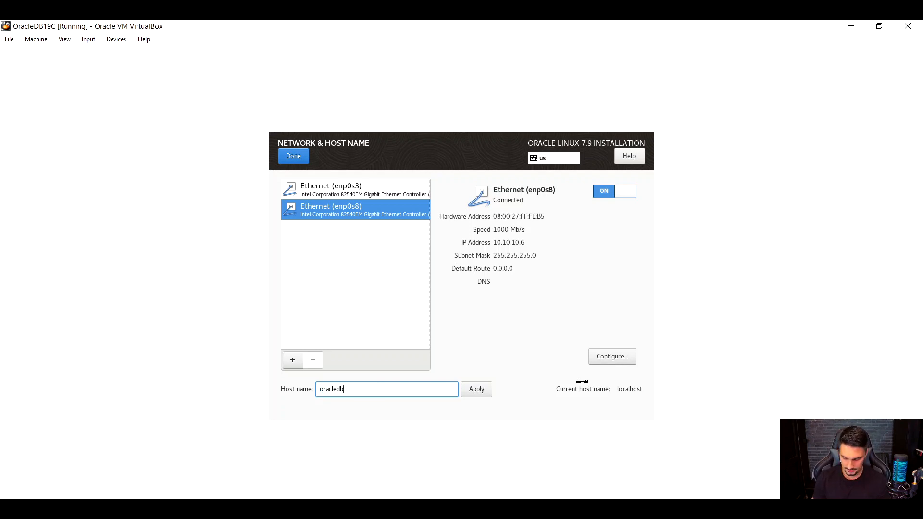
pyautogui.write('41')
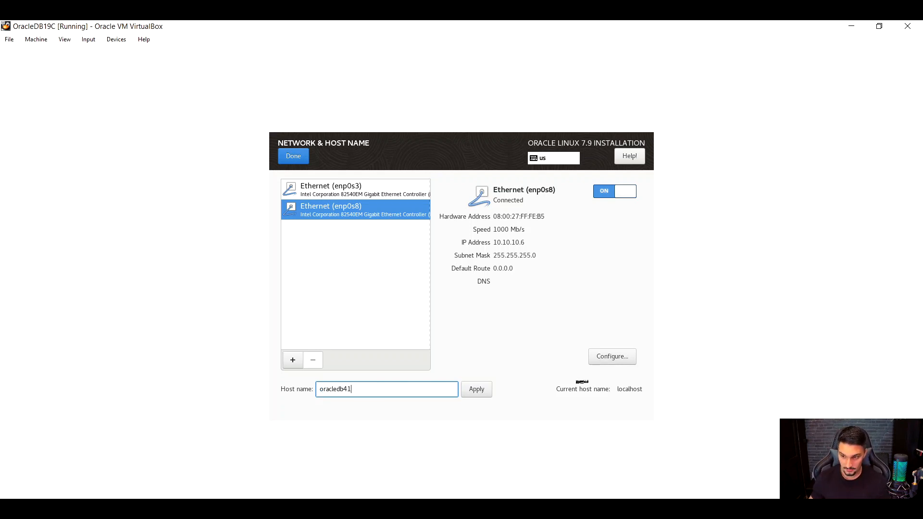
pyautogui.press('BackSpace')
pyautogui.press('BackSpace')
pyautogui.write('19c')
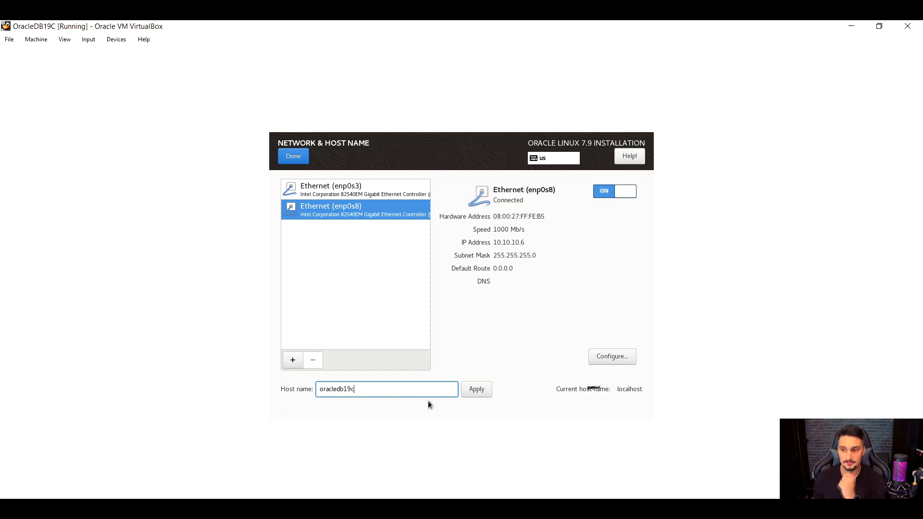
pyautogui.click(472, 391)
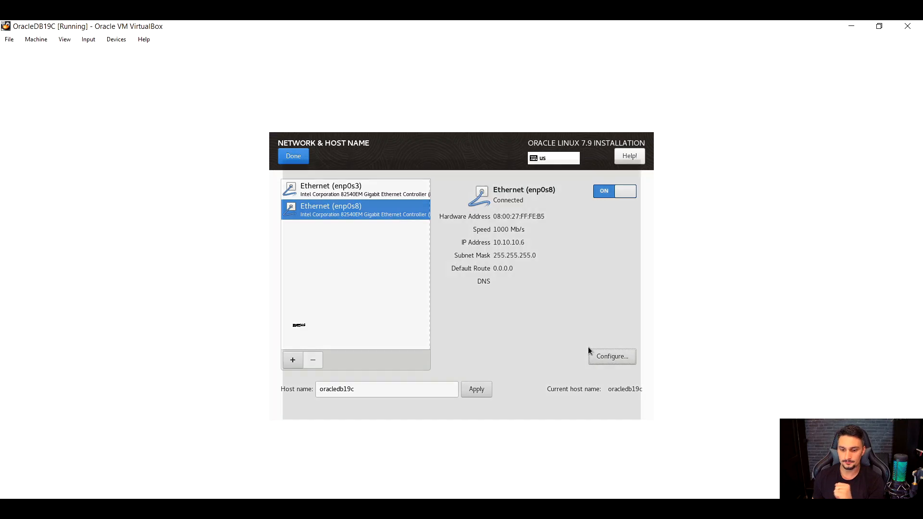
# Open the enp0s8 connection's configuration, check its general automatic-connection options and save it.
pyautogui.click(592, 353)
pyautogui.moveTo(407, 157)
pyautogui.mouseDown()
pyautogui.moveTo(449, 157)
pyautogui.moveTo(413, 167)
pyautogui.mouseUp()
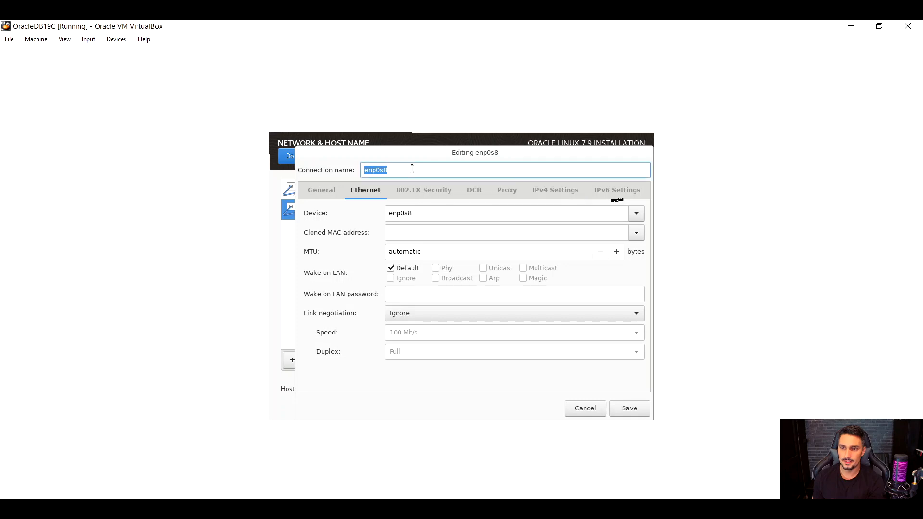
pyautogui.click(323, 191)
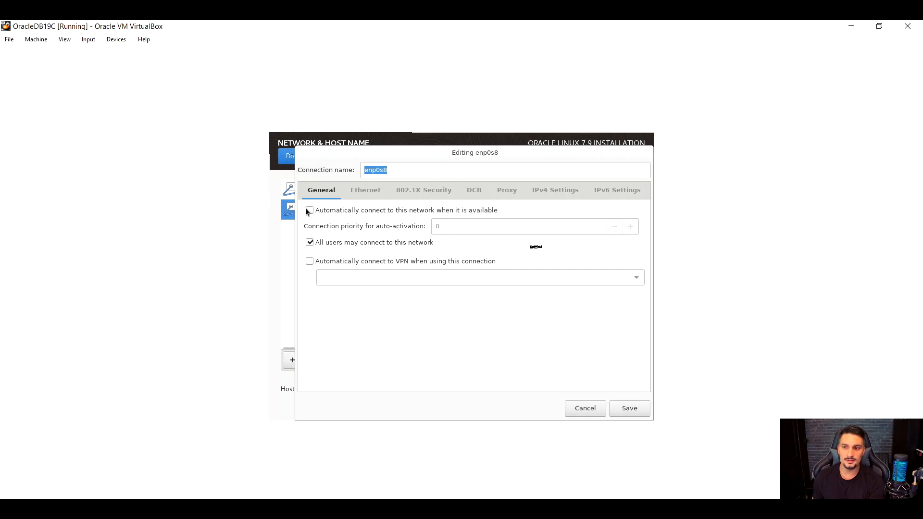
pyautogui.click(636, 408)
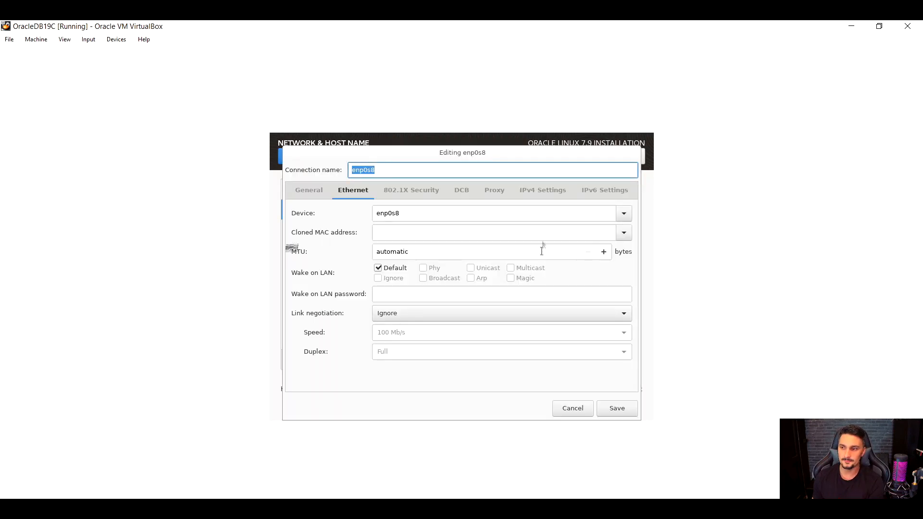
# Set the enp0s8 connection's IPv4 method to Manual and add the static address 10.10.10.5.
pyautogui.click(533, 192)
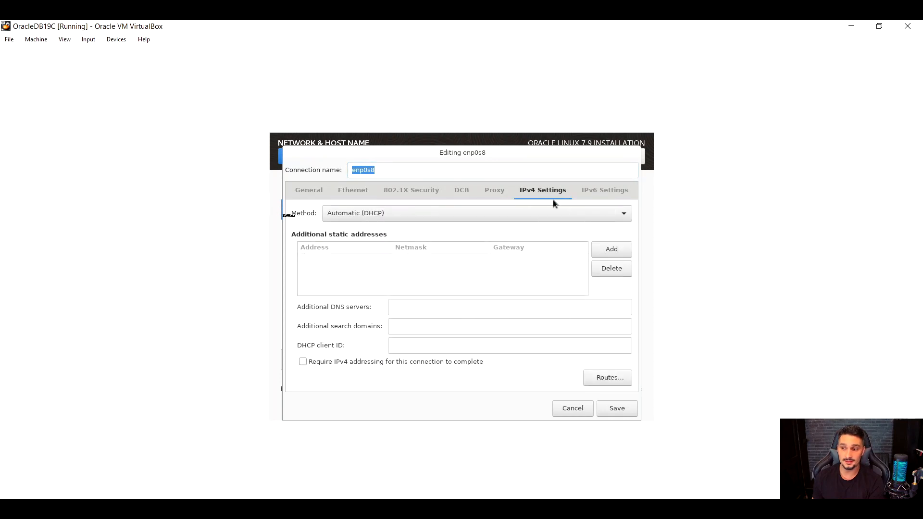
pyautogui.click(388, 215)
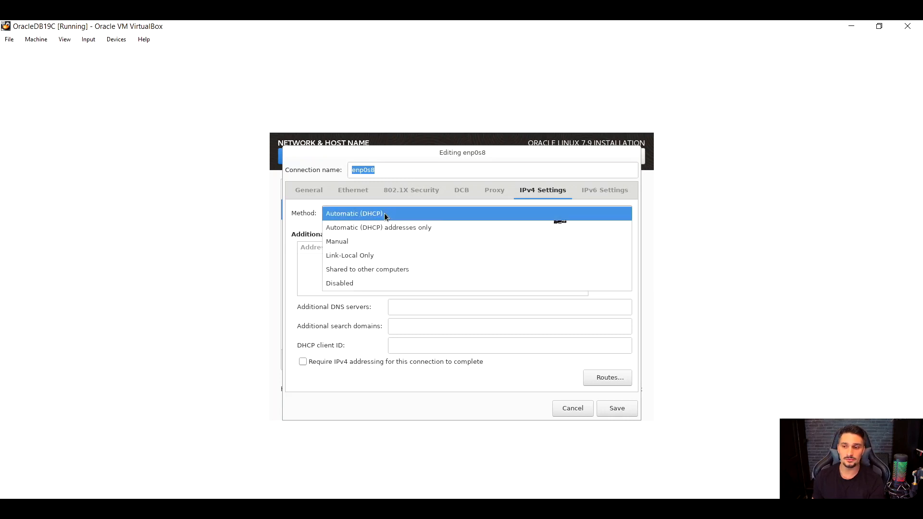
pyautogui.click(338, 243)
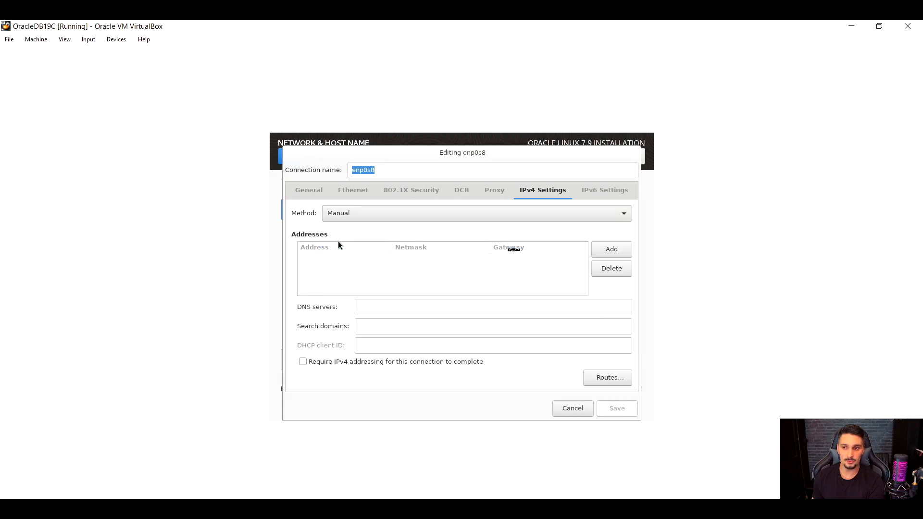
pyautogui.click(611, 250)
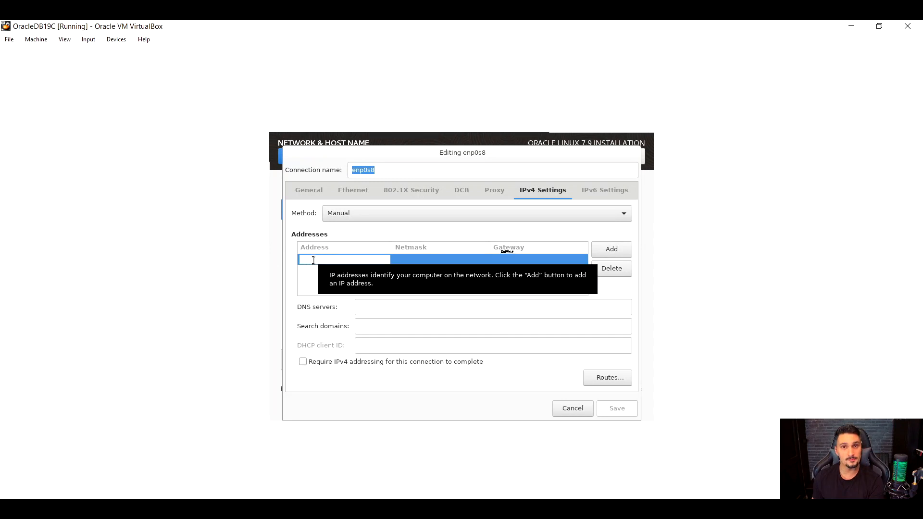
pyautogui.write('10.1')
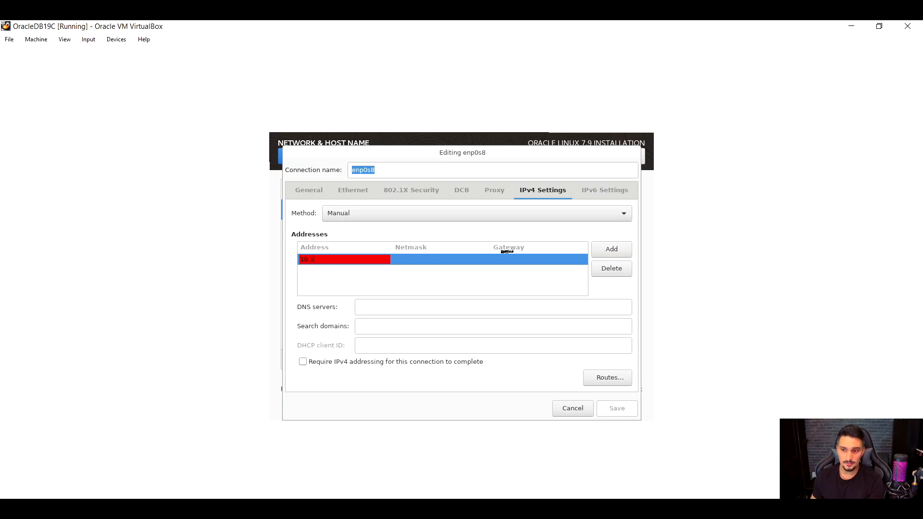
pyautogui.write('0.5')
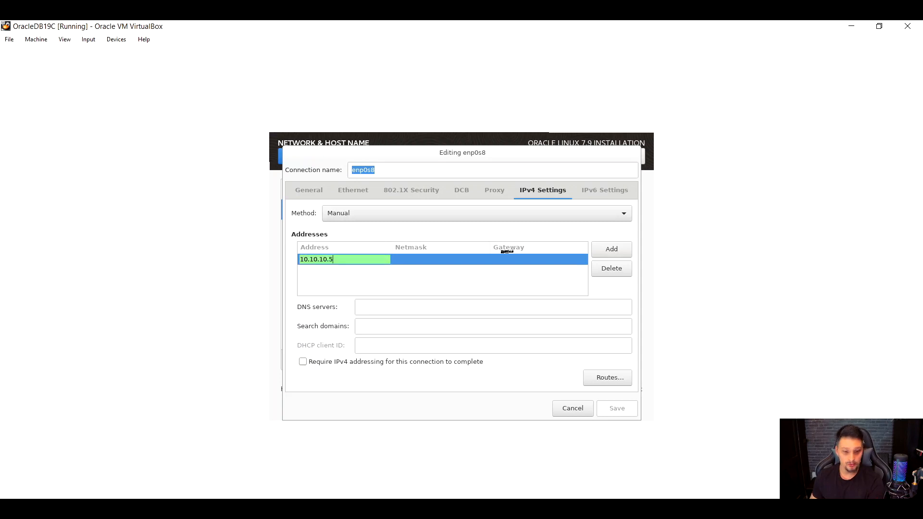
# Set the netmask of the 10.10.10.5 address to 255.255.255.0.
pyautogui.press('Tab')
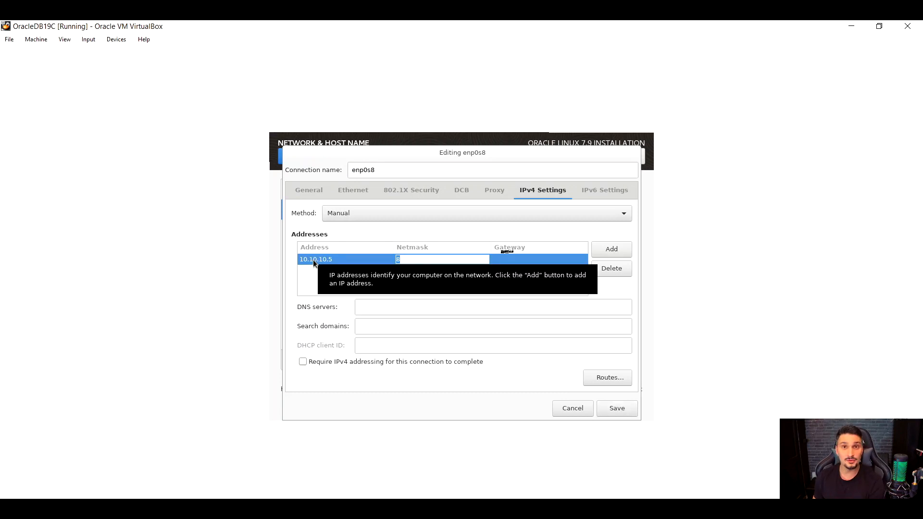
pyautogui.write('24')
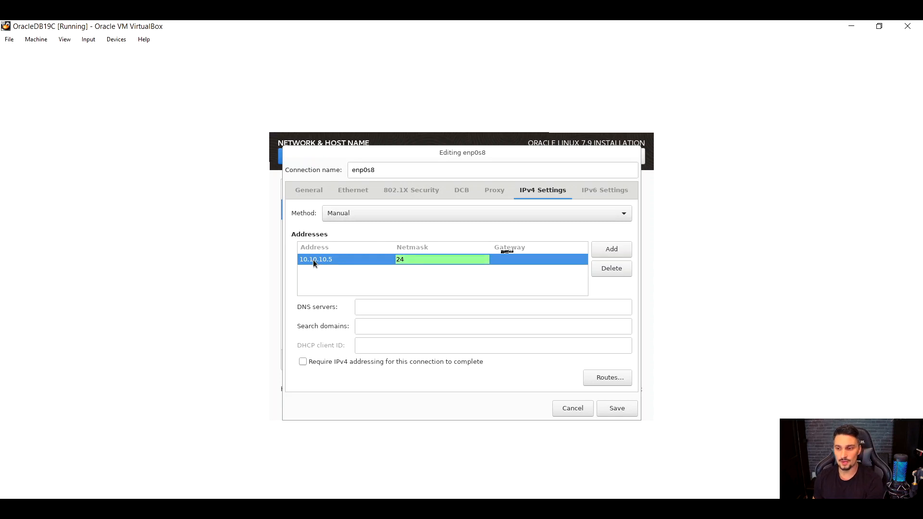
pyautogui.press('BackSpace')
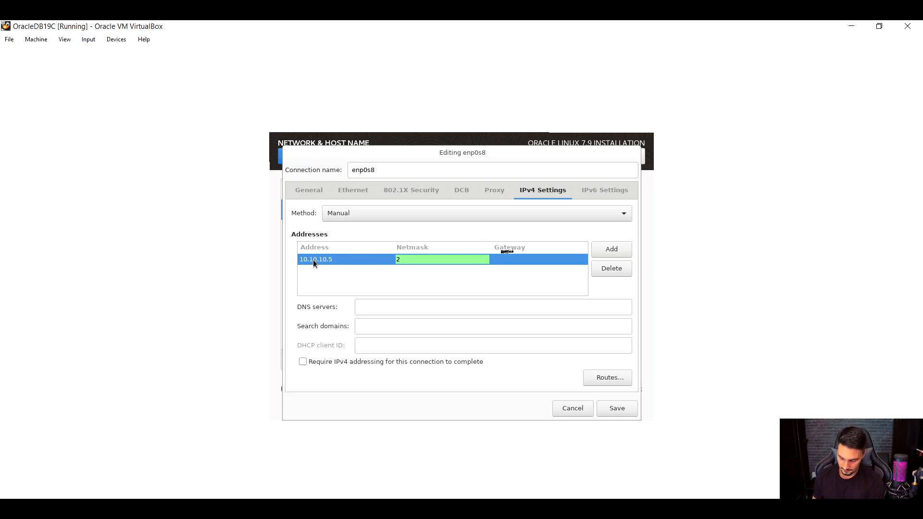
pyautogui.write('55')
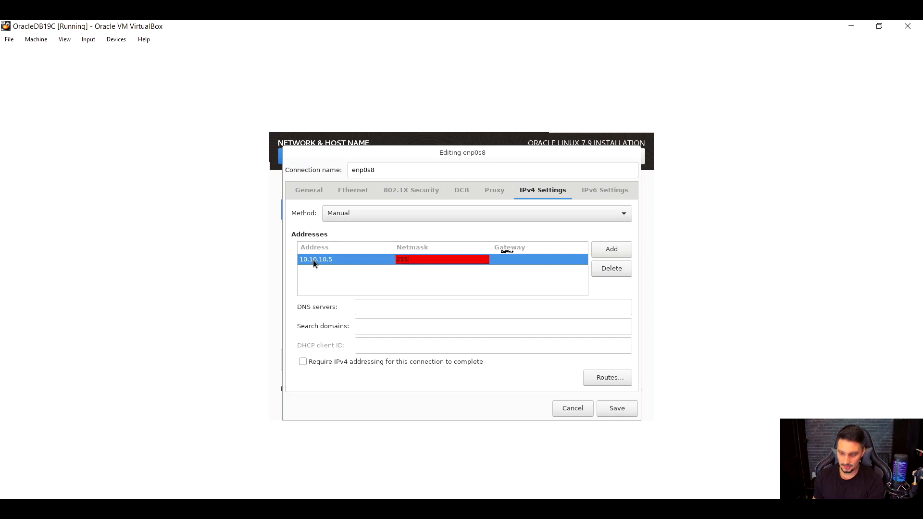
pyautogui.write('.255')
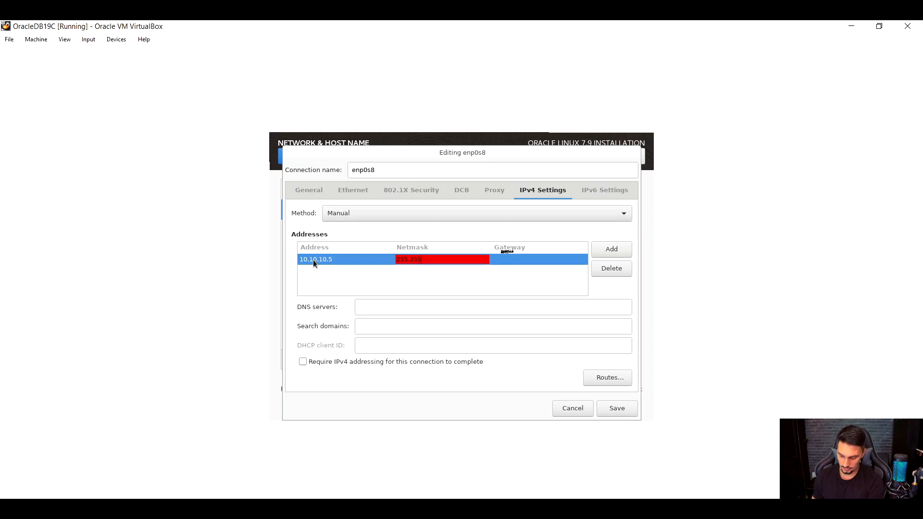
pyautogui.write('.255.0')
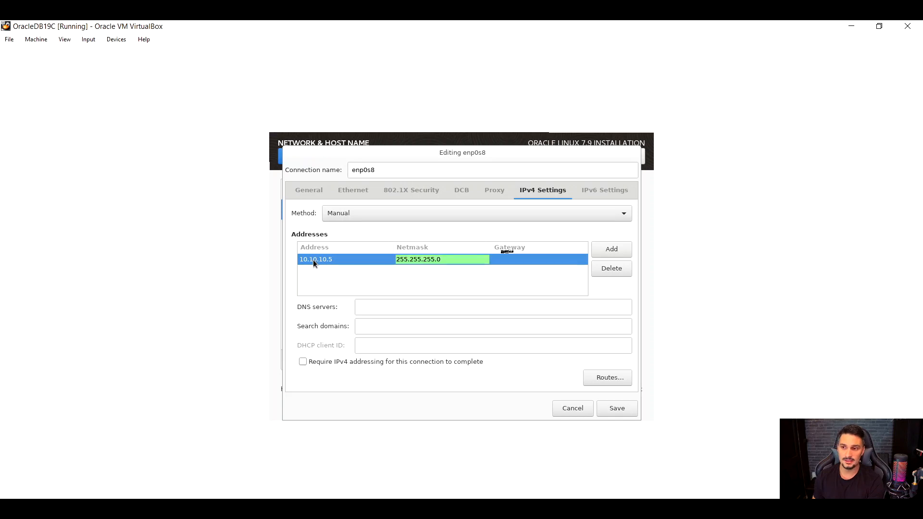
pyautogui.press('Return')
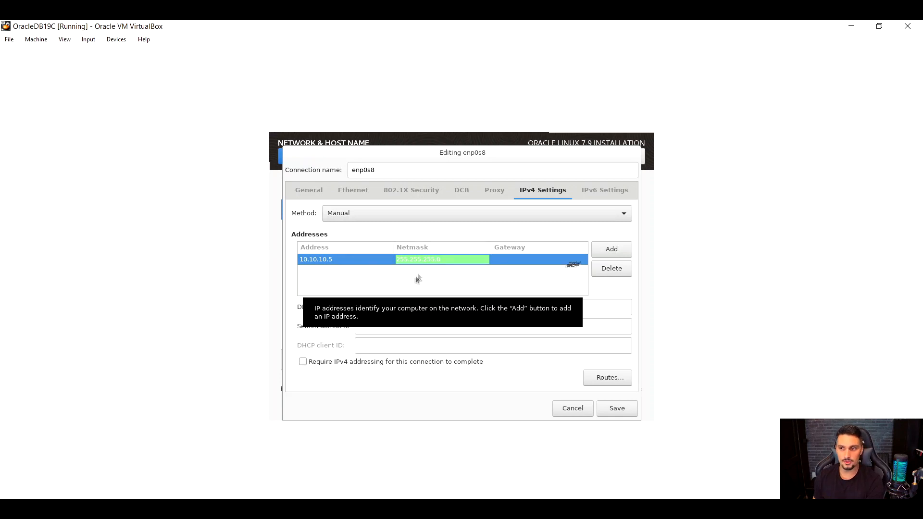
pyautogui.click(433, 260)
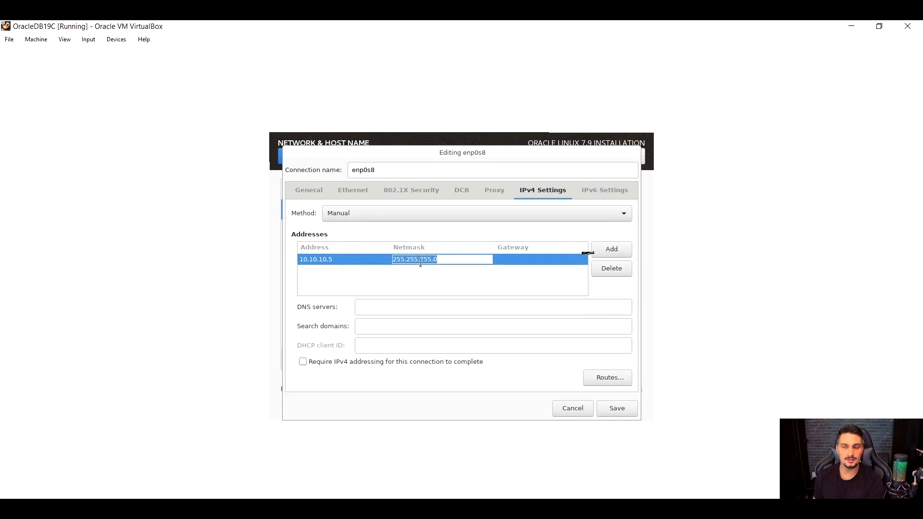
# Set the gateway of the 10.10.10.5 address to 10.10.10.1 and save the enp0s8 connection.
pyautogui.click(509, 259)
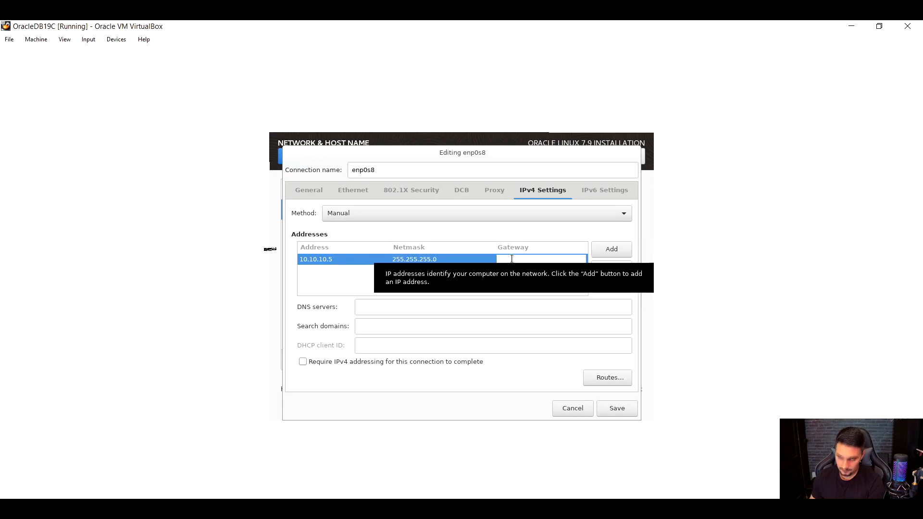
pyautogui.write('10.10.10.1')
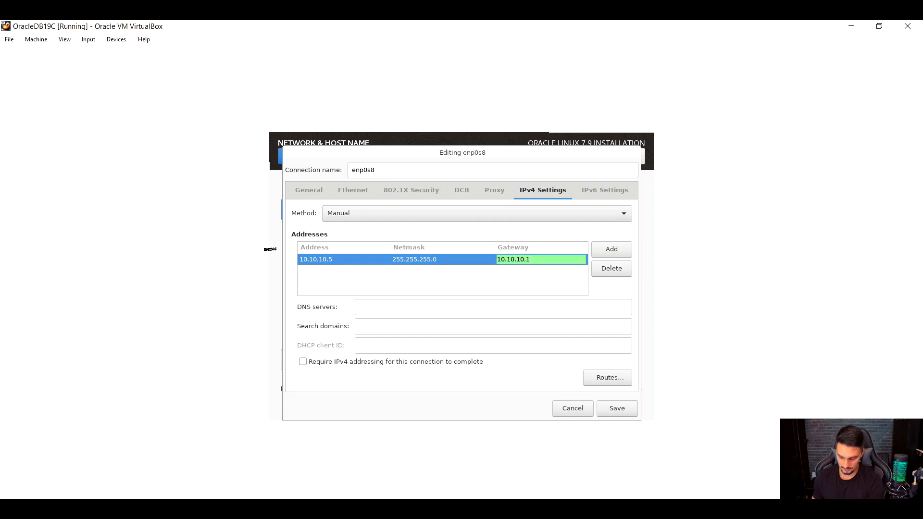
pyautogui.press('Return')
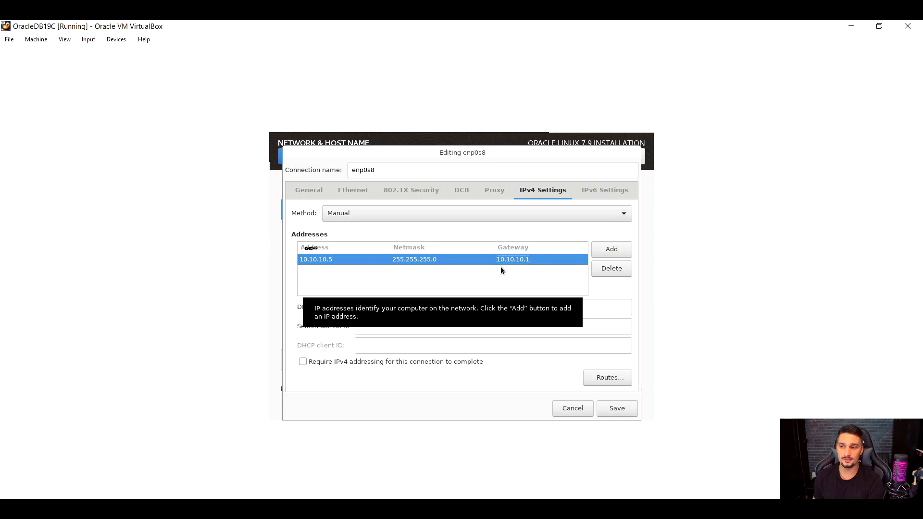
pyautogui.click(623, 409)
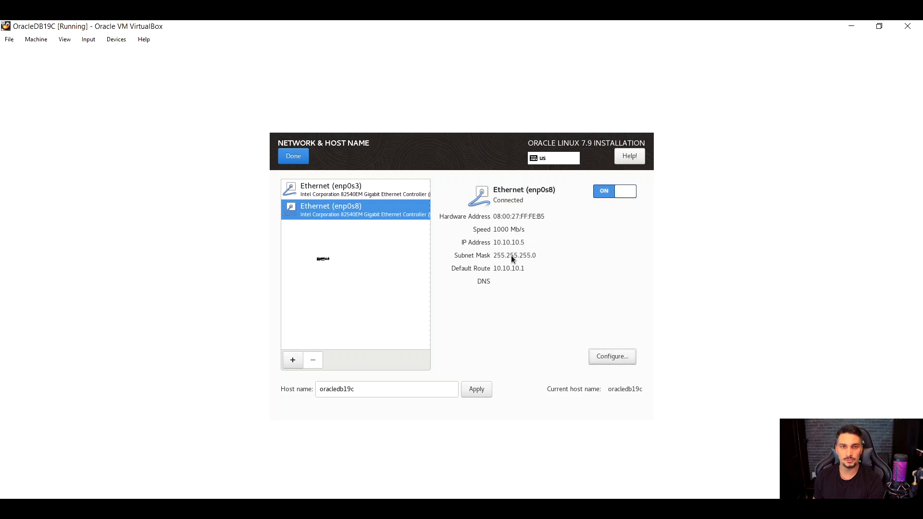
# Make the enp0s3 connection connect automatically when the network is available and save it.
pyautogui.click(324, 194)
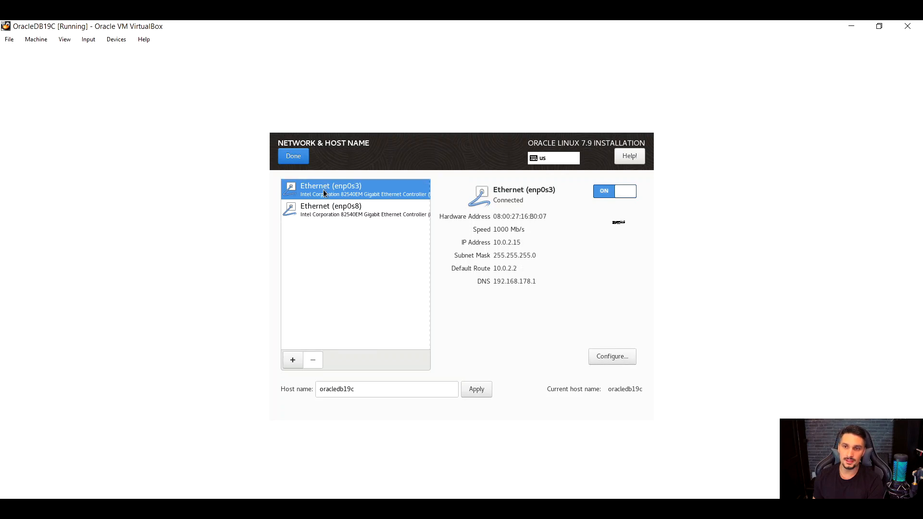
pyautogui.click(607, 356)
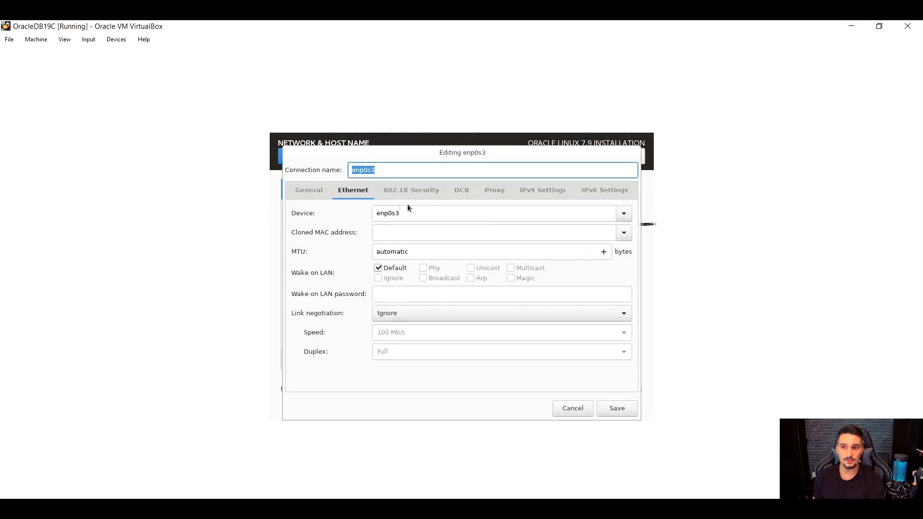
pyautogui.click(309, 191)
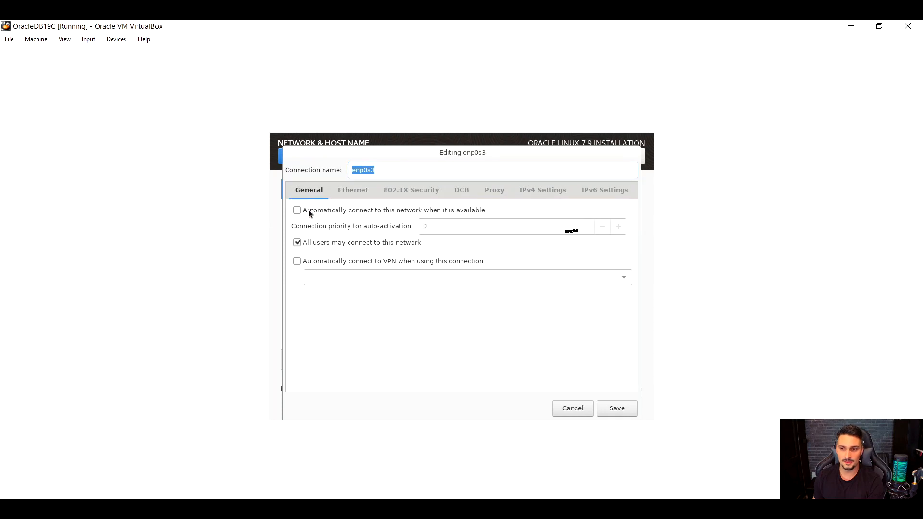
pyautogui.click(308, 209)
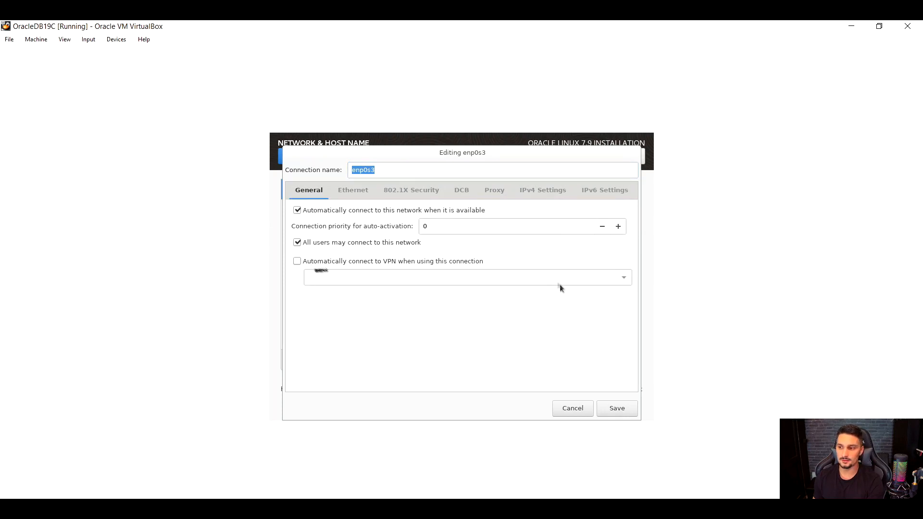
pyautogui.click(614, 409)
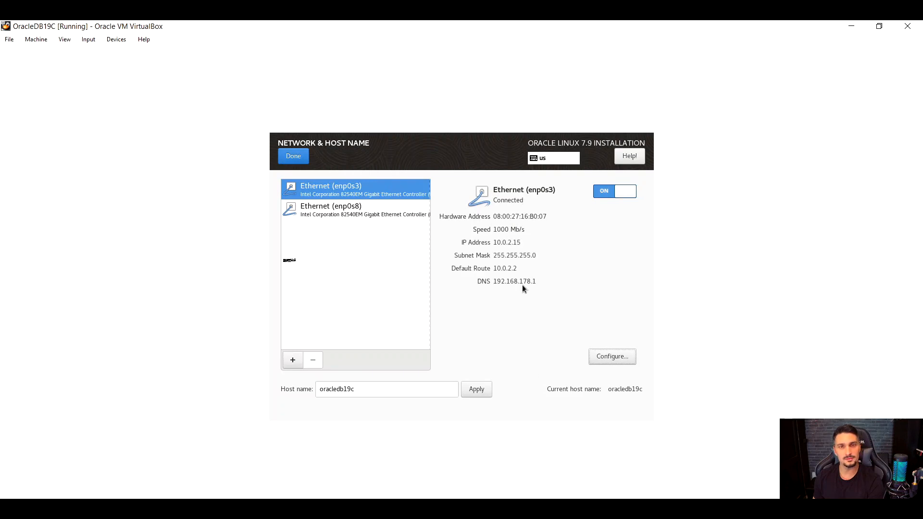
# Review the host name and enp0s8 details, finish the network configuration and begin the installation.
pyautogui.moveTo(364, 390); pyautogui.dragTo(277, 392)
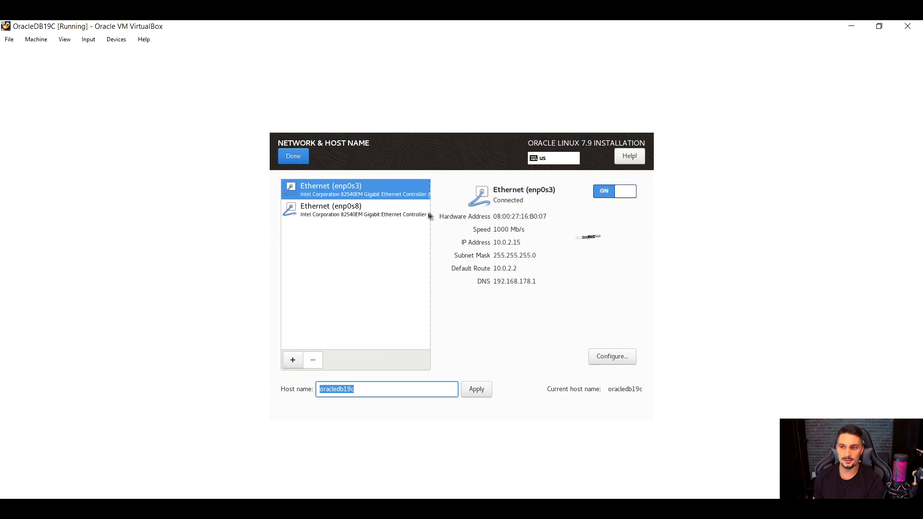
pyautogui.click(369, 214)
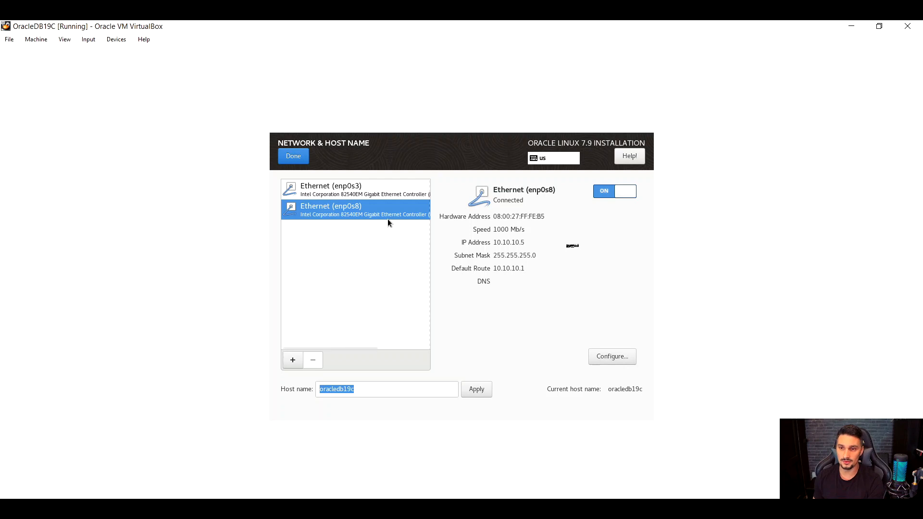
pyautogui.click(294, 161)
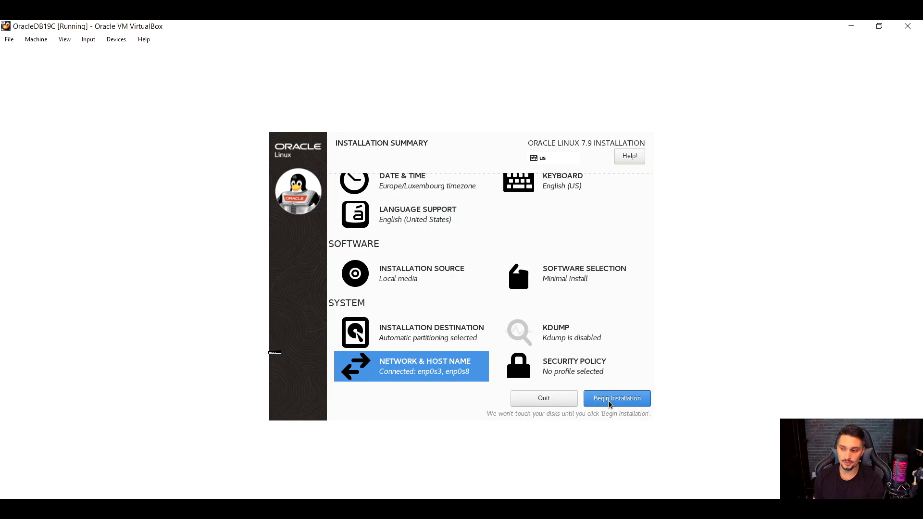
pyautogui.click(608, 401)
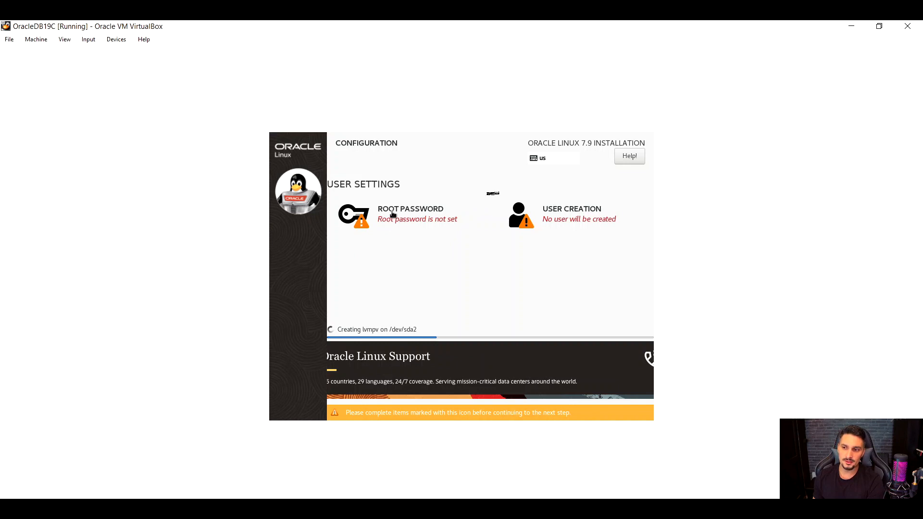
# Enter the root account password, repeat it in the confirmation field and accept it despite its weakness.
pyautogui.click(384, 213)
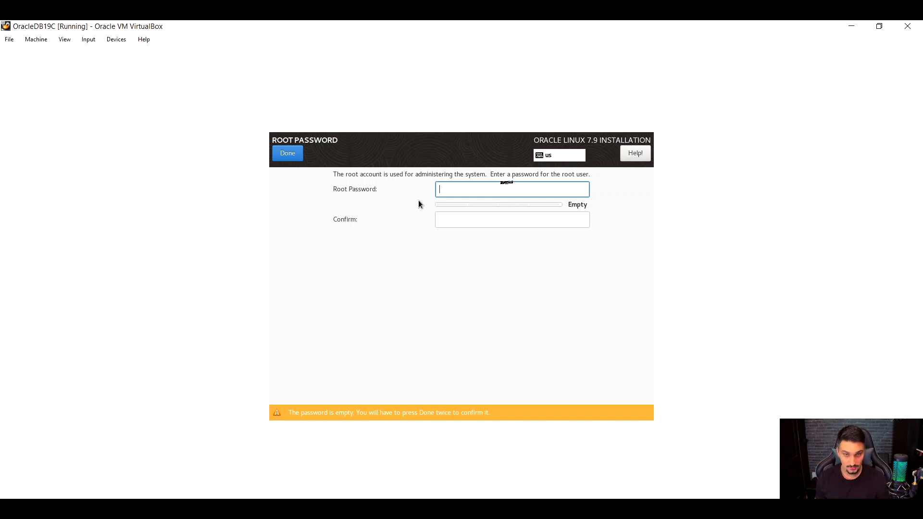
pyautogui.write('••')
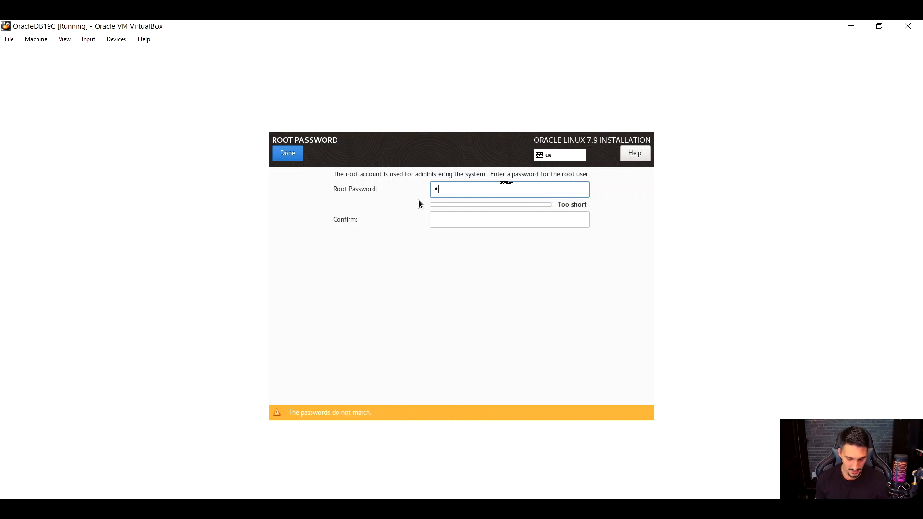
pyautogui.write('••')
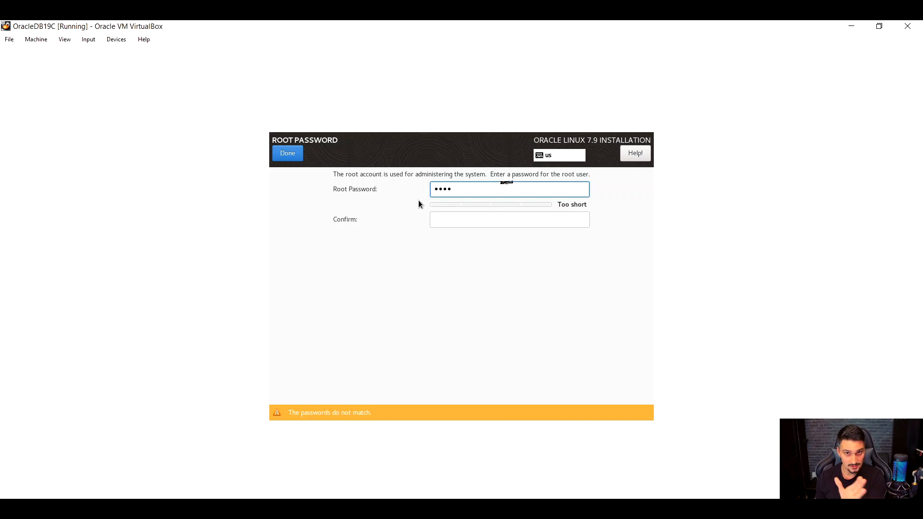
pyautogui.write('••••')
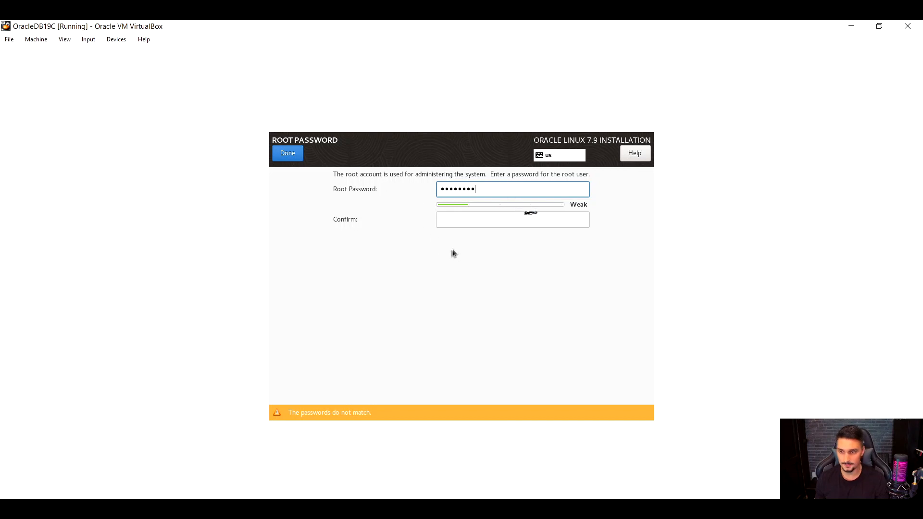
pyautogui.click(459, 221)
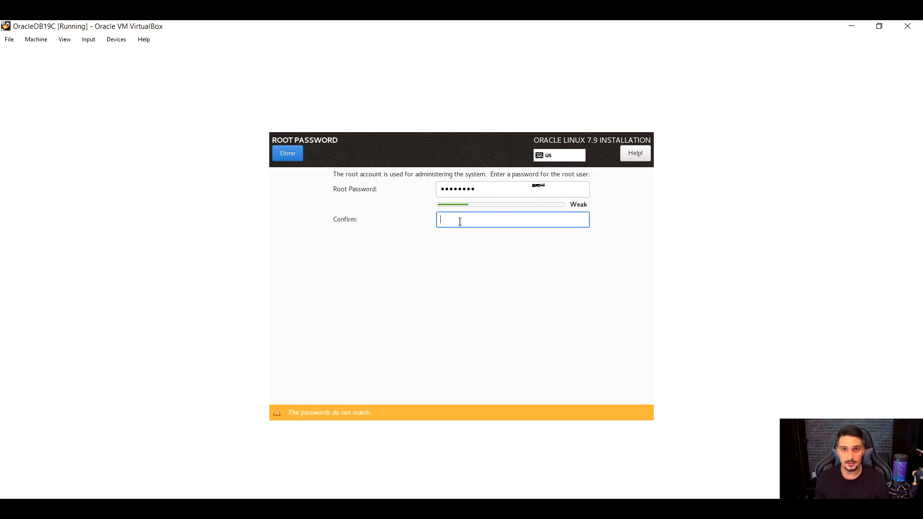
pyautogui.write('•••••••')
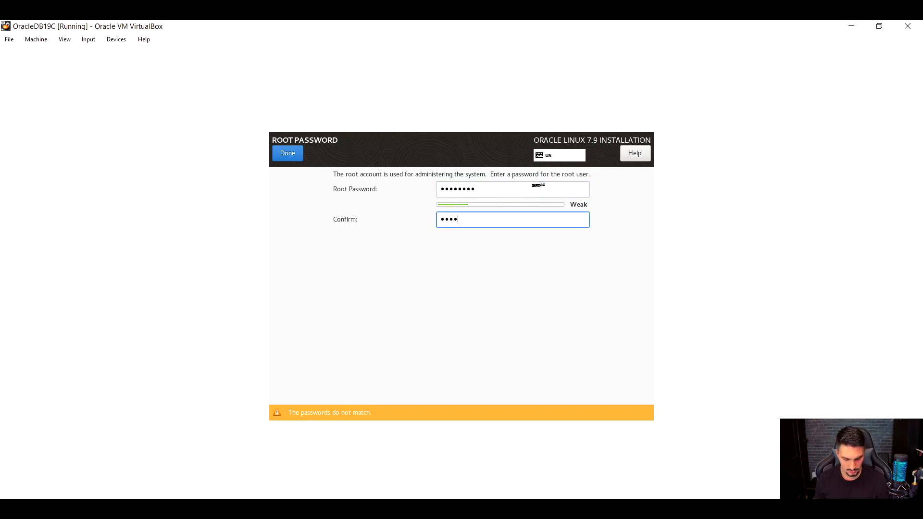
pyautogui.write('•')
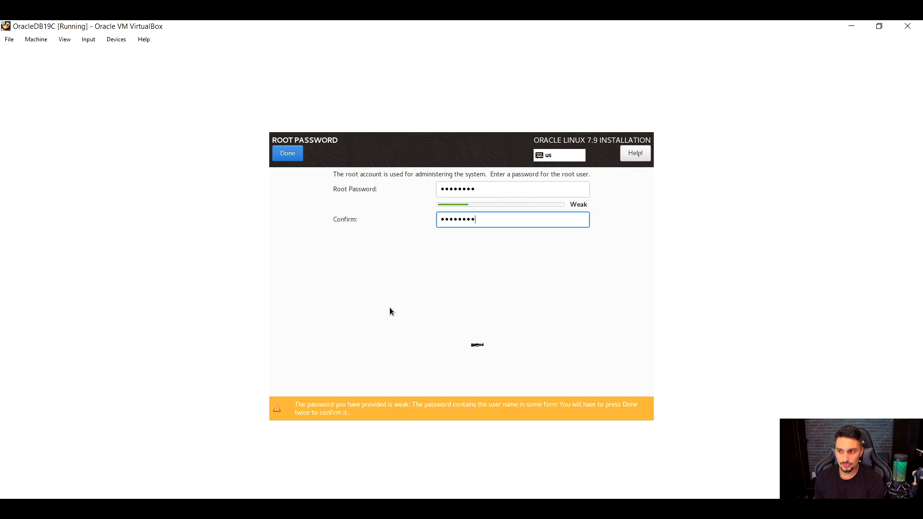
pyautogui.click(285, 157)
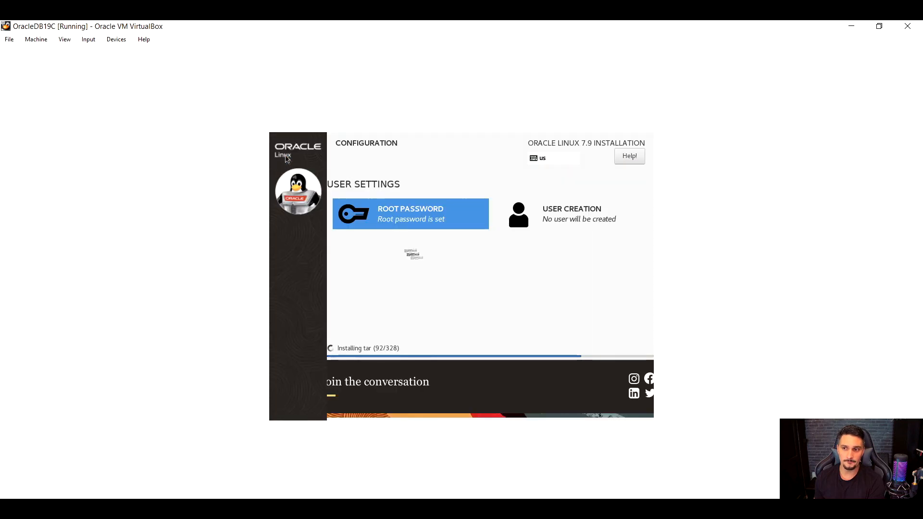
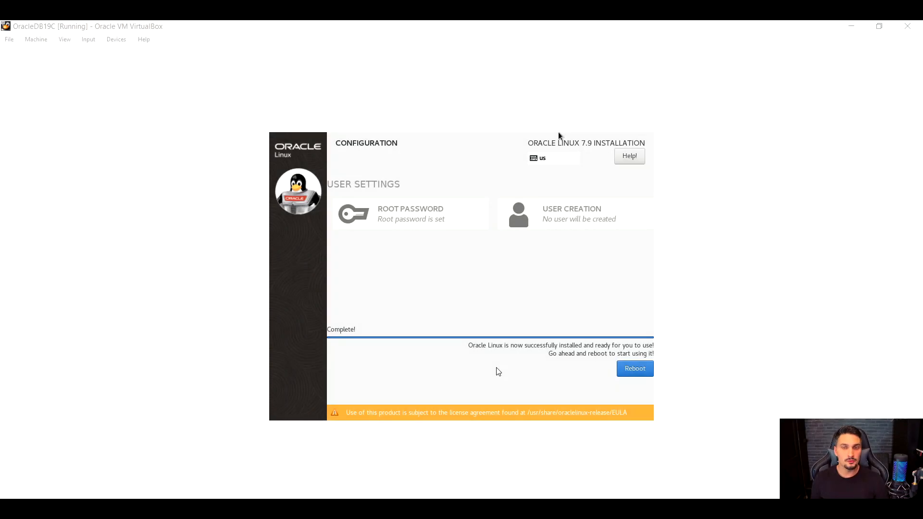
# Reboot the virtual machine from the completed installer and hold the boot menu on the Unbreakable Enterprise Kernel entry.
pyautogui.click(458, 280)
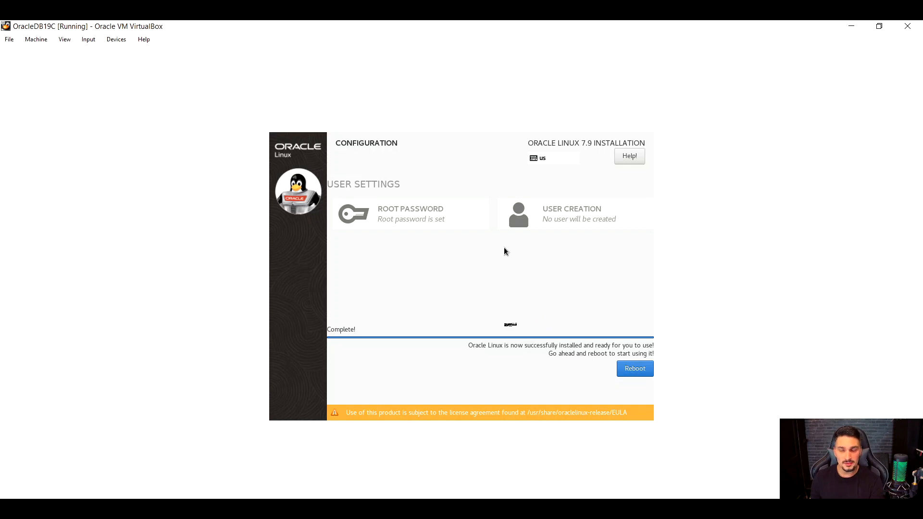
pyautogui.click(628, 371)
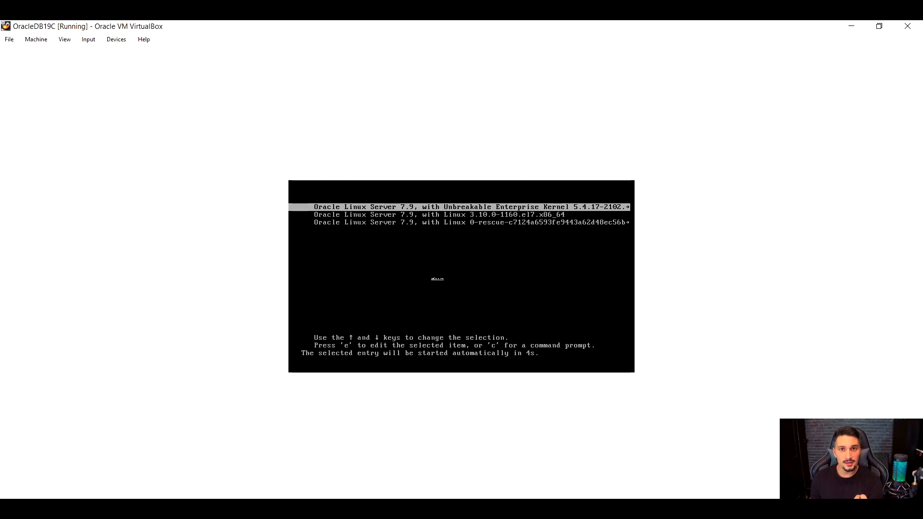
pyautogui.press('Down')
pyautogui.press('Up')
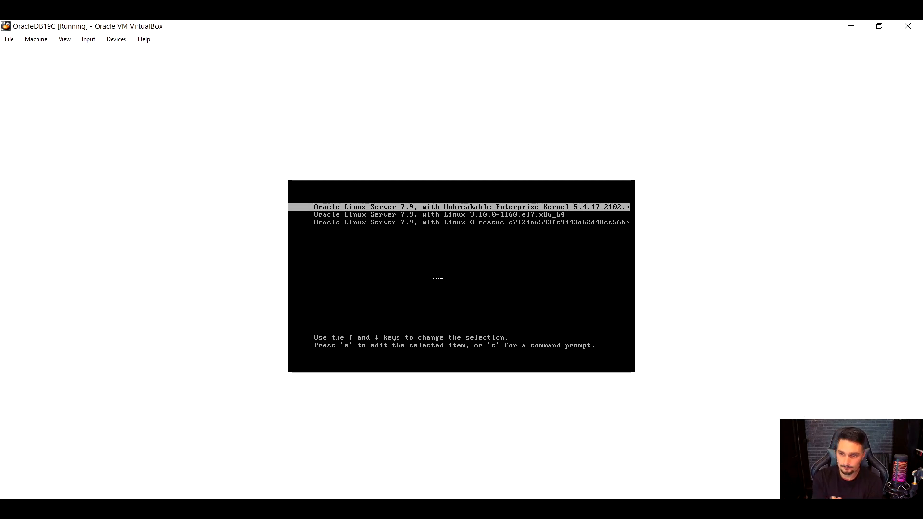
pyautogui.press('Down')
pyautogui.press('Up')
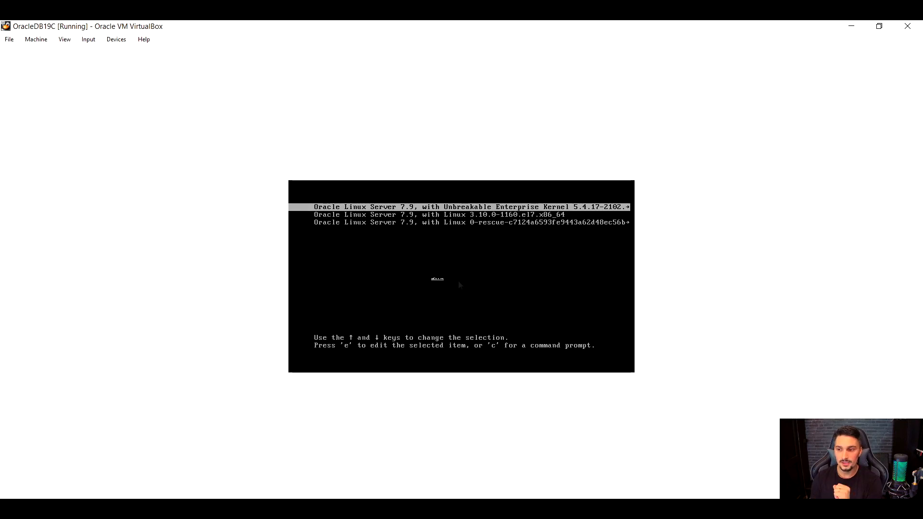
# Check the Host Key Combination among the virtual machine input shortcuts in the VirtualBox preferences, cancelling without saving.
pyautogui.click(9, 40)
pyautogui.click(23, 54)
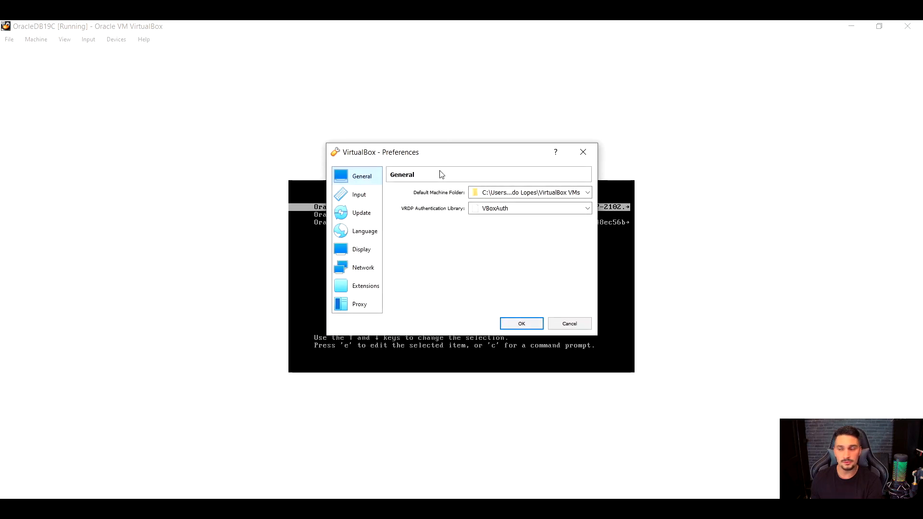
pyautogui.moveTo(443, 150); pyautogui.dragTo(420, 139)
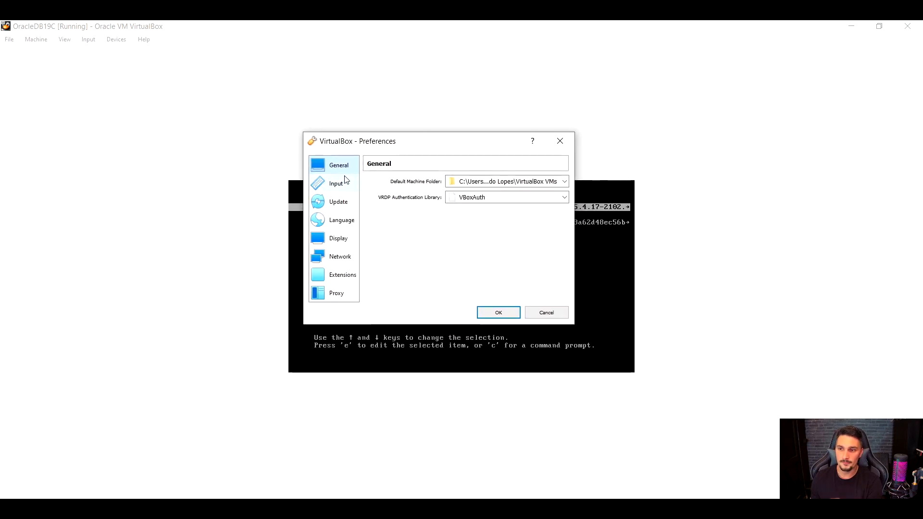
pyautogui.click(336, 191)
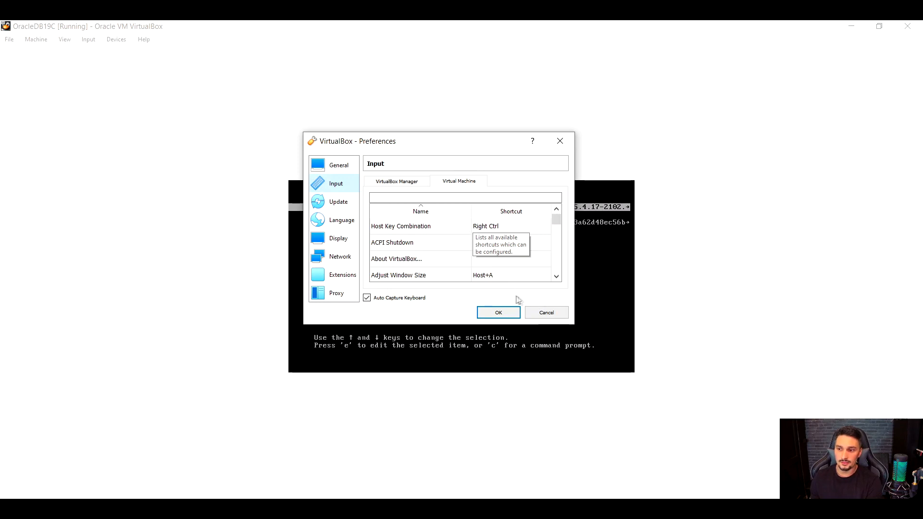
pyautogui.click(545, 312)
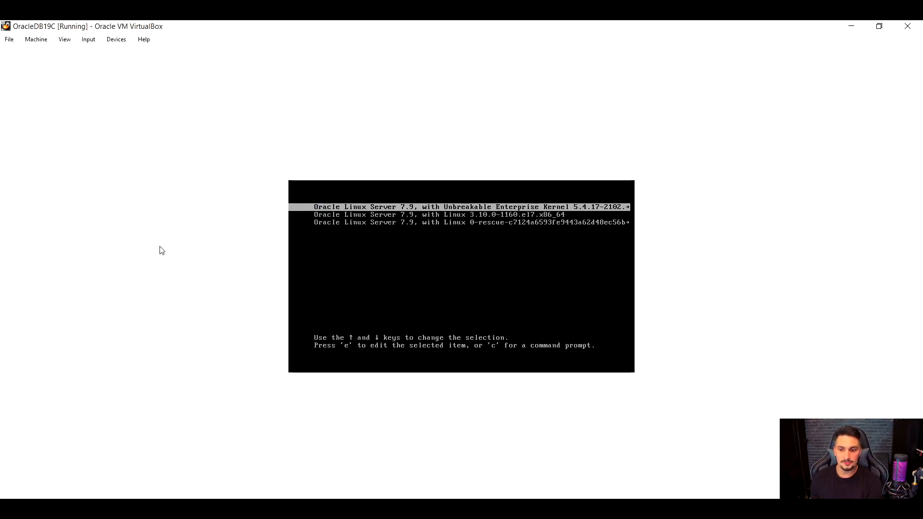
pyautogui.click(8, 40)
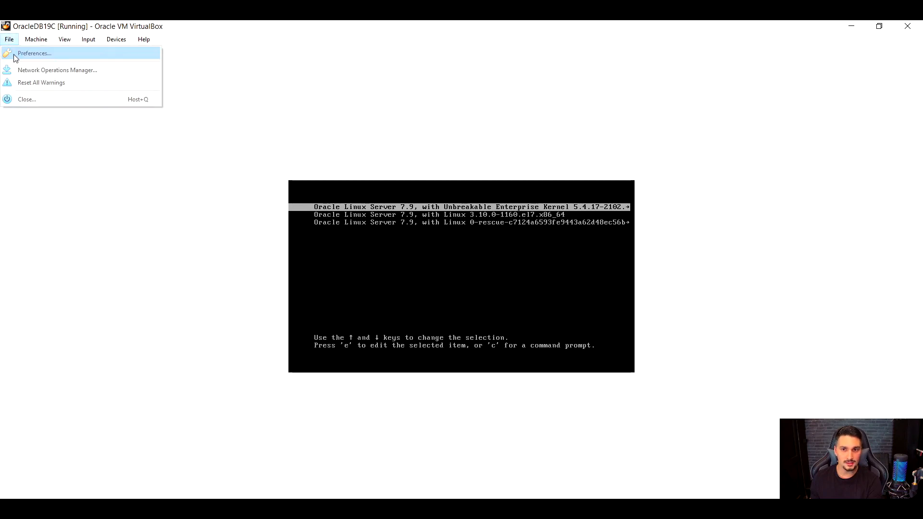
pyautogui.click(15, 51)
pyautogui.click(356, 201)
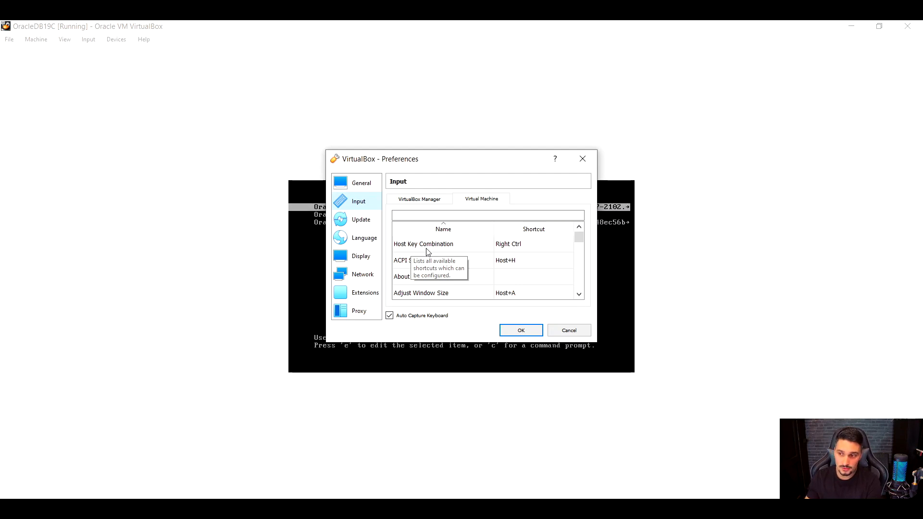
pyautogui.doubleClick(515, 249)
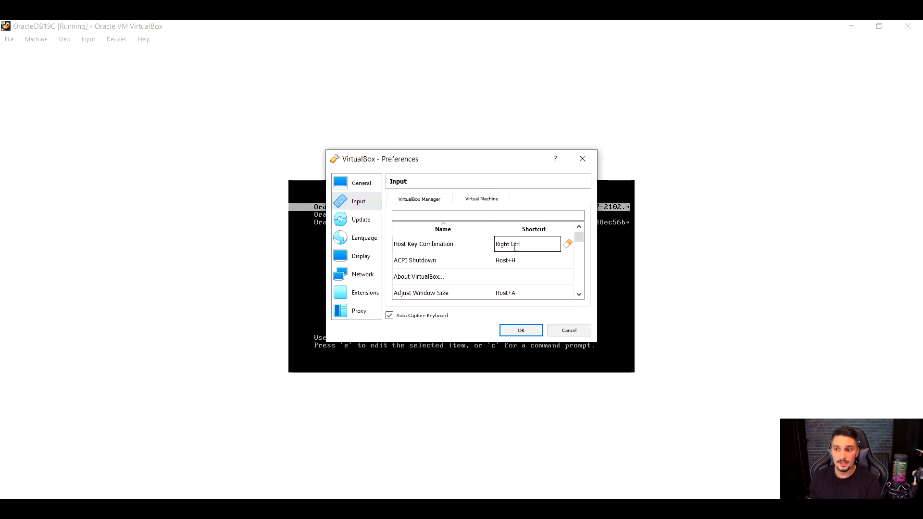
pyautogui.click(562, 333)
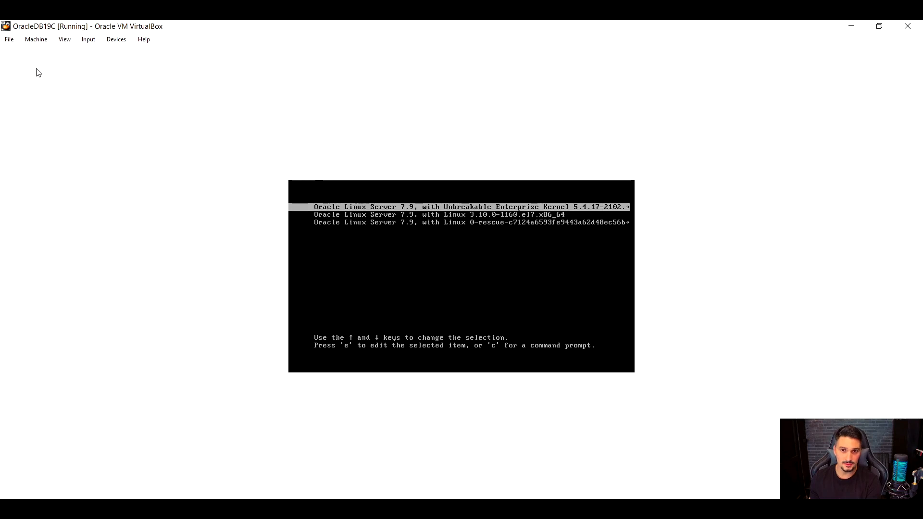
# Reset the OracleDB19C virtual machine to return to the start of its boot sequence.
pyautogui.click(10, 41)
pyautogui.moveTo(29, 43)
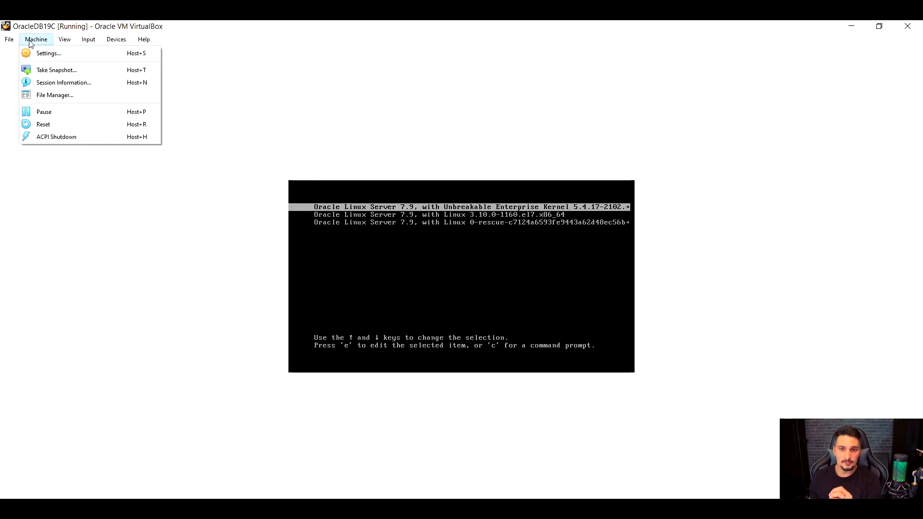
pyautogui.click(44, 124)
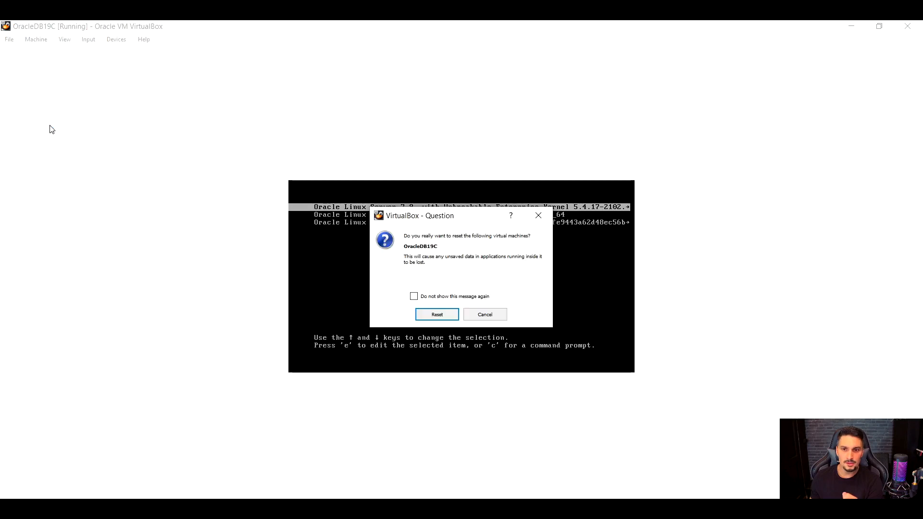
pyautogui.click(437, 315)
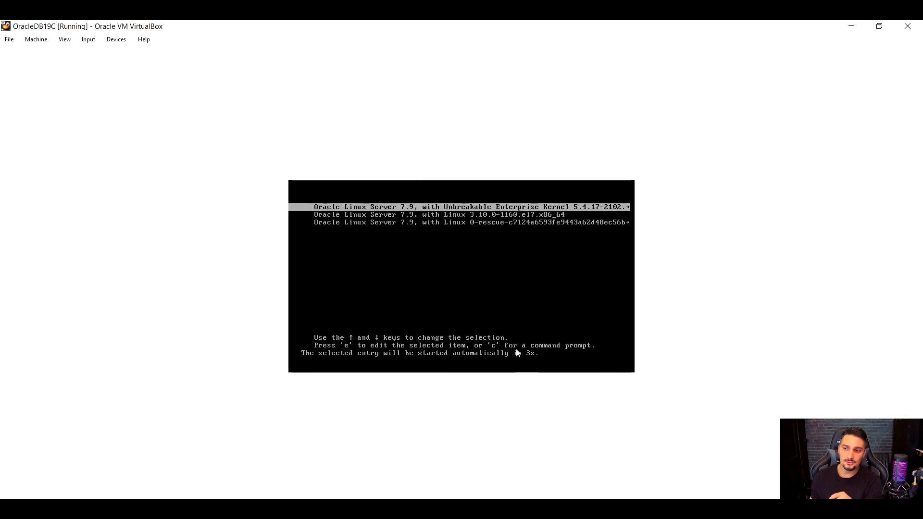
# Hold the boot countdown and examine the Unbreakable Enterprise Kernel, standard Linux kernel and rescue entries in the boot menu.
pyautogui.press('Down')
pyautogui.press('Up')
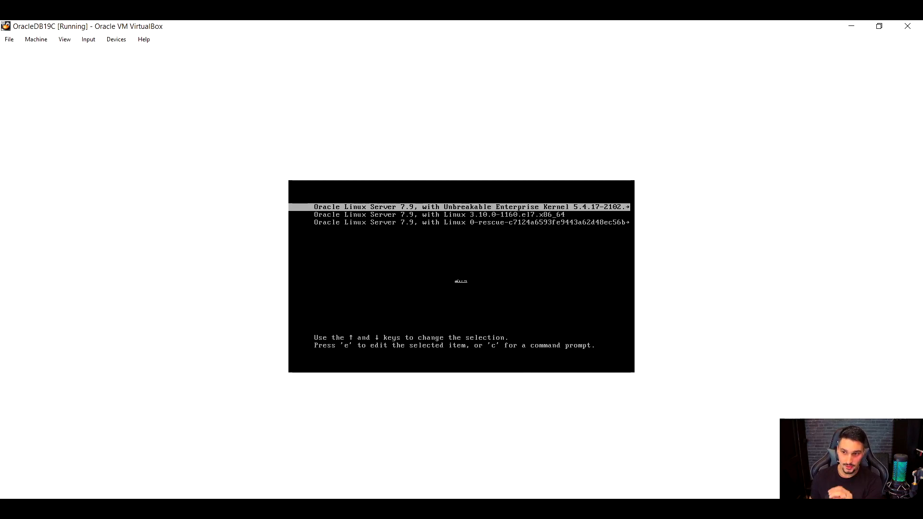
pyautogui.press('Down')
pyautogui.press('Up')
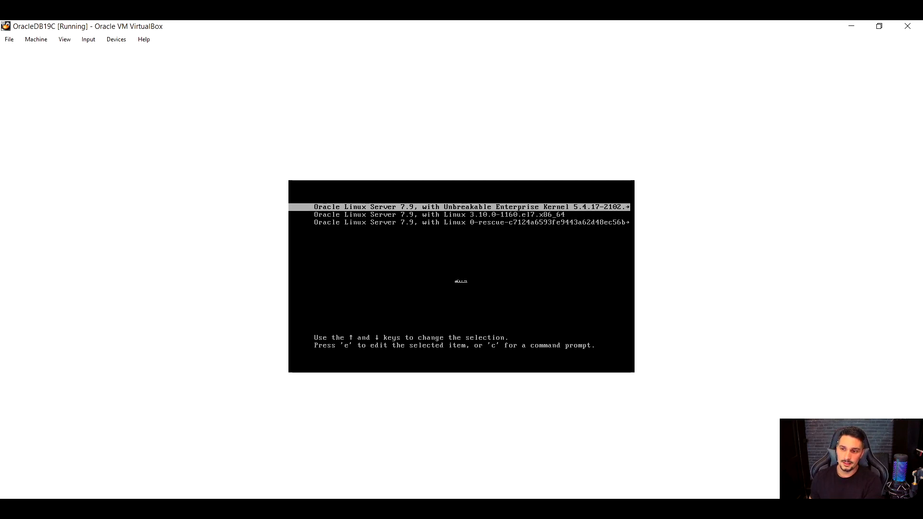
pyautogui.press('Down')
pyautogui.press('Down')
pyautogui.press('Up')
pyautogui.press('Up')
pyautogui.press('Down')
pyautogui.press('Down')
pyautogui.press('Up')
pyautogui.press('Up')
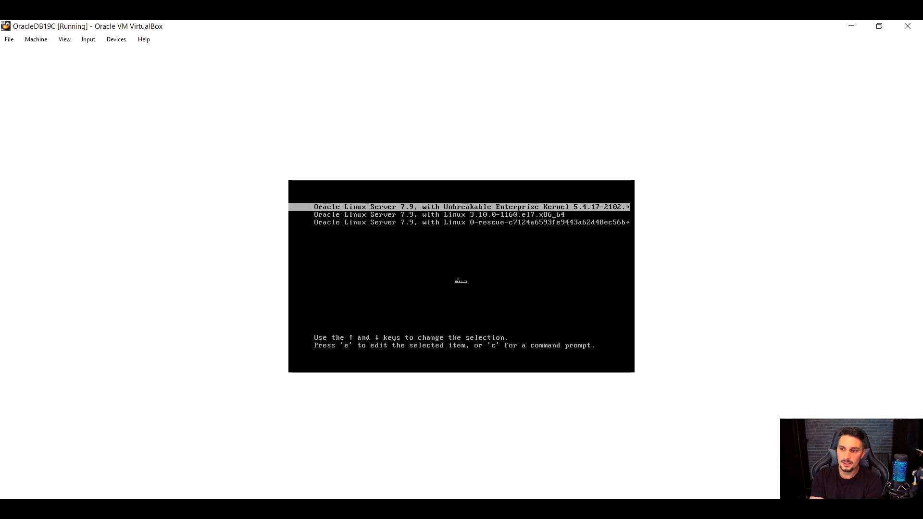
pyautogui.press('Down')
pyautogui.press('Down')
pyautogui.press('Up')
pyautogui.press('Up')
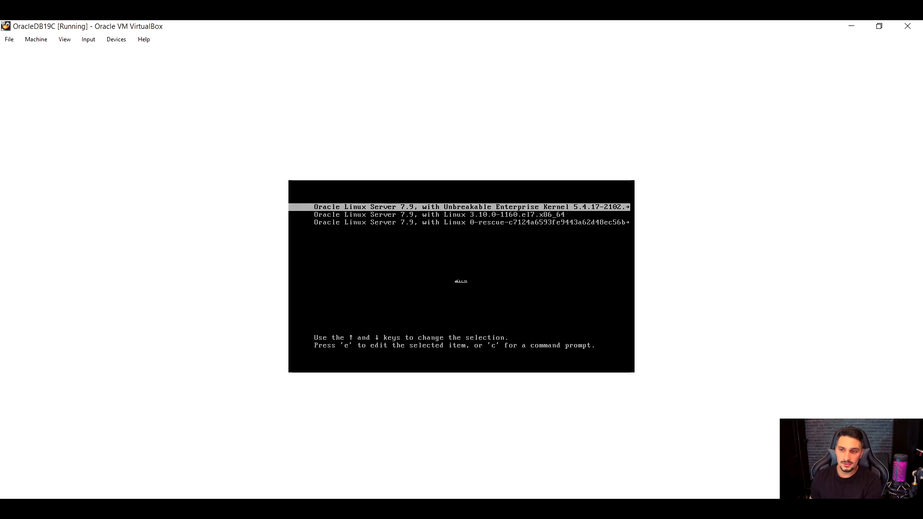
pyautogui.press('Down')
pyautogui.press('Up')
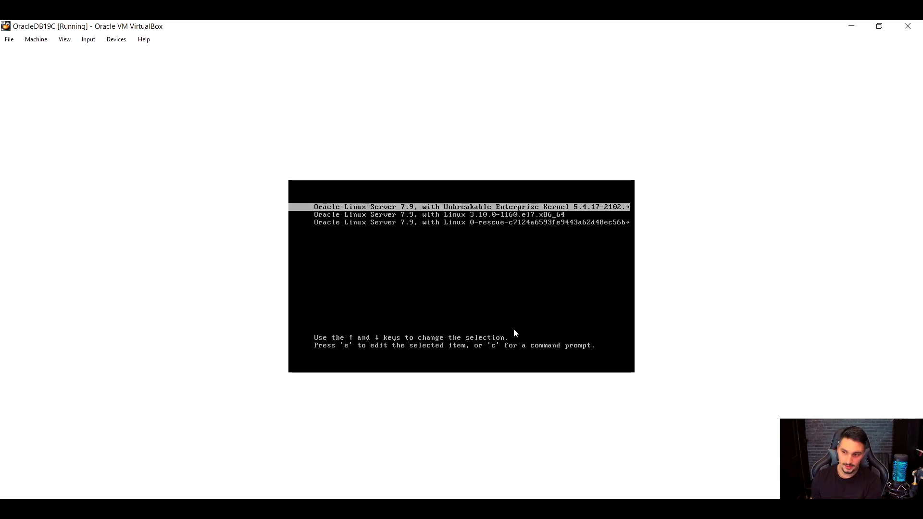
# Reset the virtual machine again and let the default Unbreakable Enterprise Kernel entry boot to the login prompt.
pyautogui.click(9, 41)
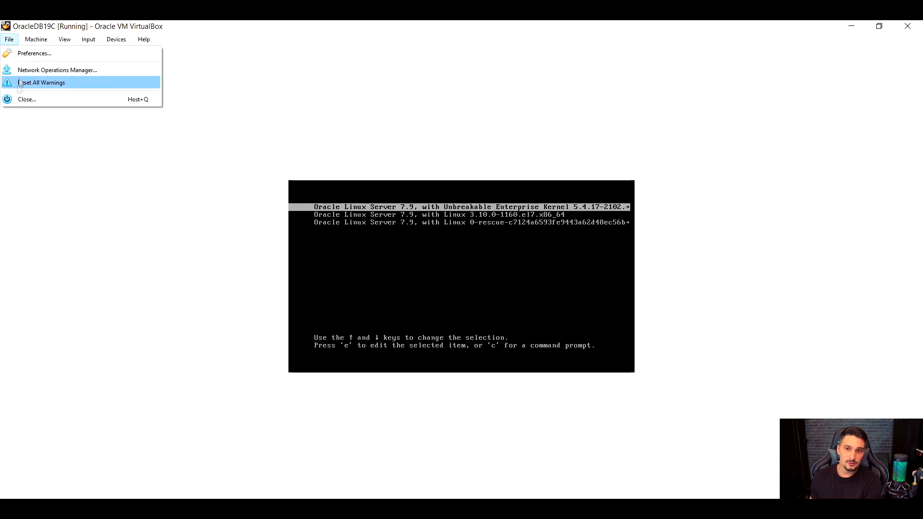
pyautogui.moveTo(33, 41)
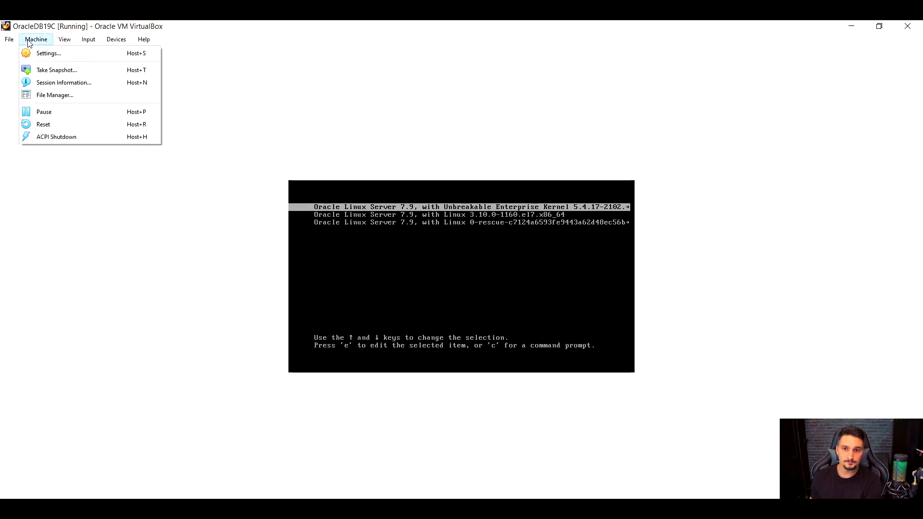
pyautogui.click(38, 124)
pyautogui.click(446, 314)
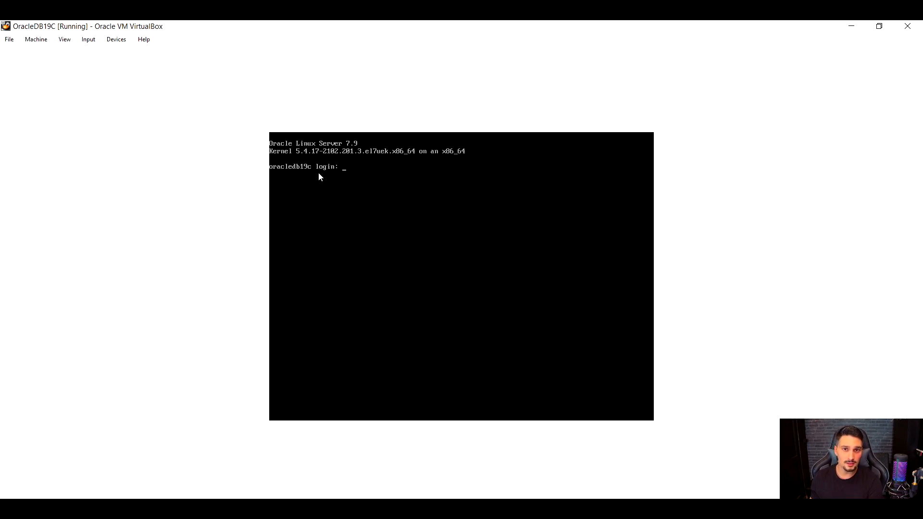
# Try capturing the mouse and keyboard in the login console and releasing them back to the host.
pyautogui.click(330, 188)
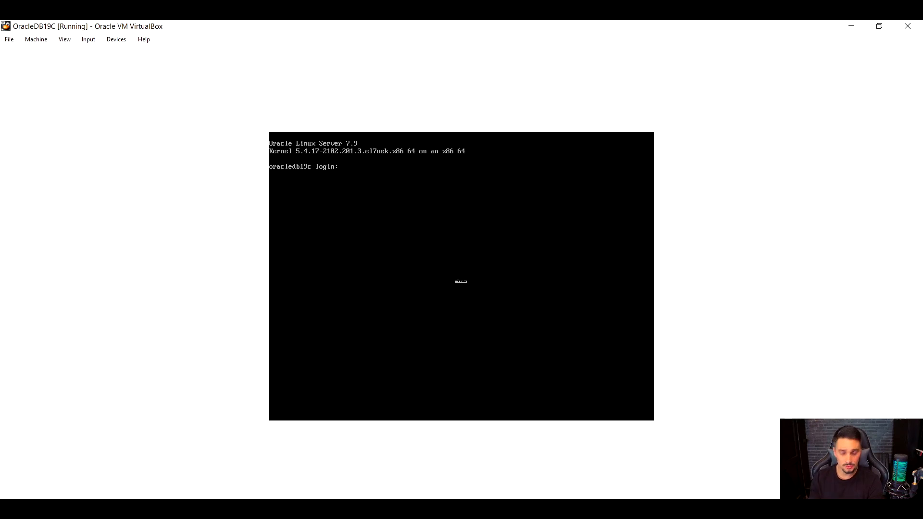
pyautogui.press('Control_R')
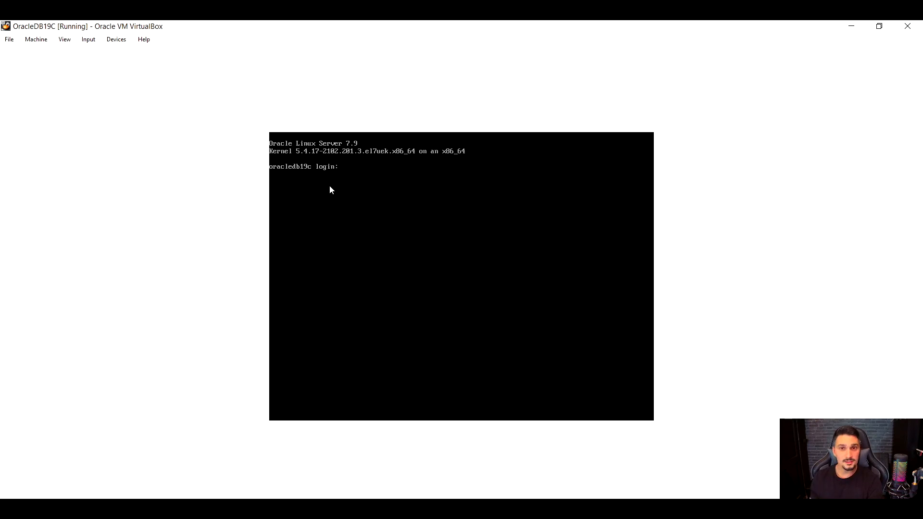
pyautogui.click(350, 225)
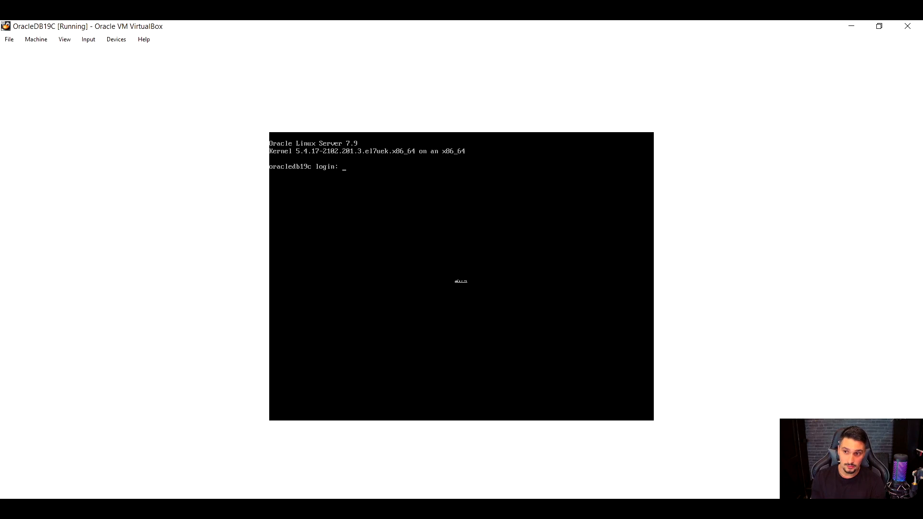
# Capture the input in the login console and log in as root with the account password.
pyautogui.click(352, 224)
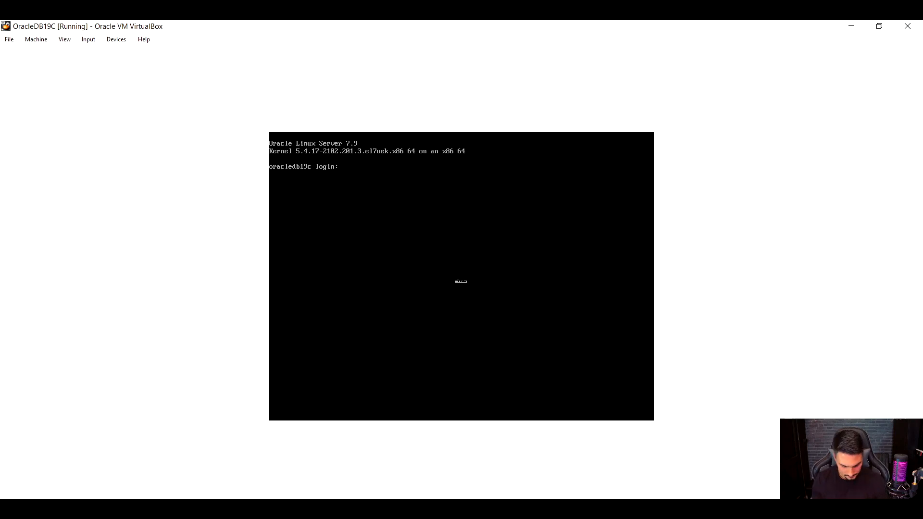
pyautogui.write('root')
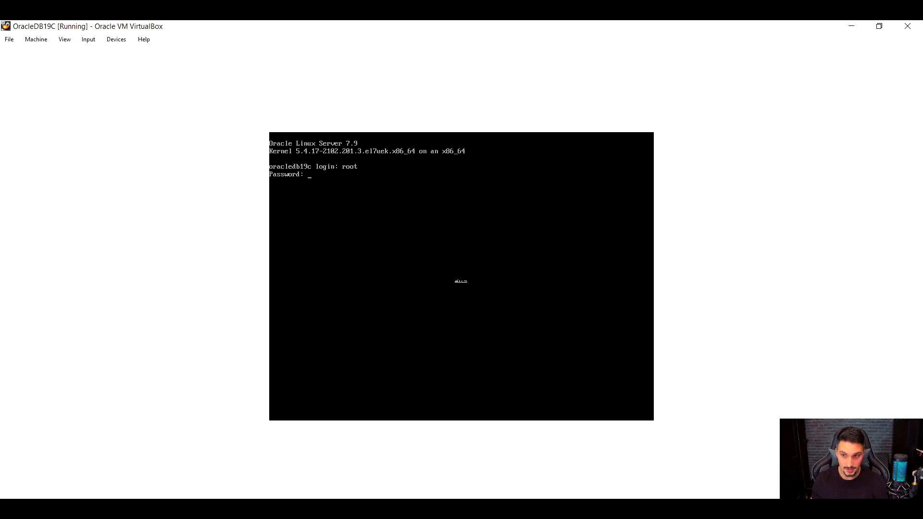
pyautogui.press('Return')
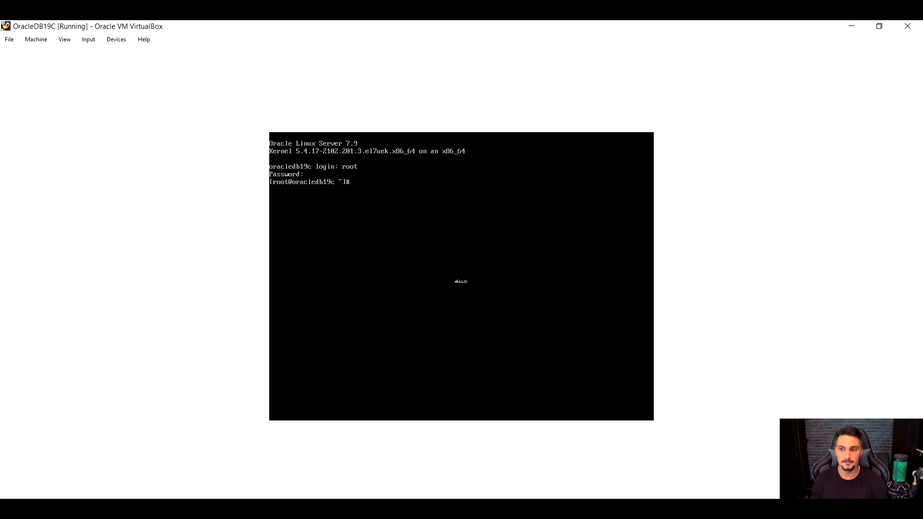